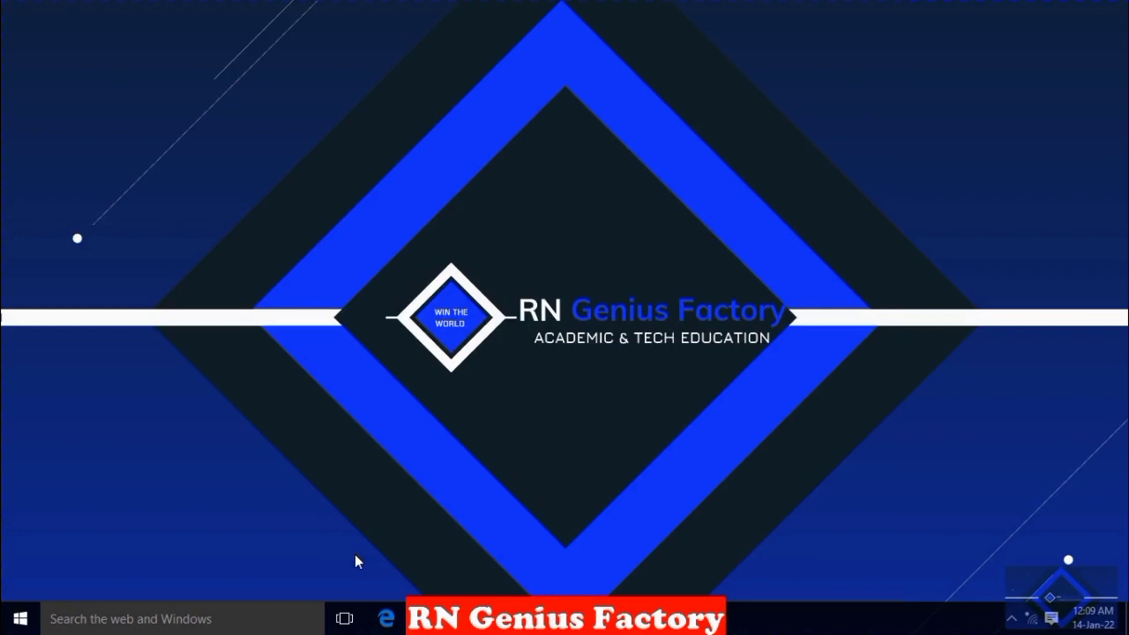
Step: Launch Excel 2016 from a Start menu search, dismiss the startup prompts, and open a blank workbook
{"action": "key", "text": "super"}
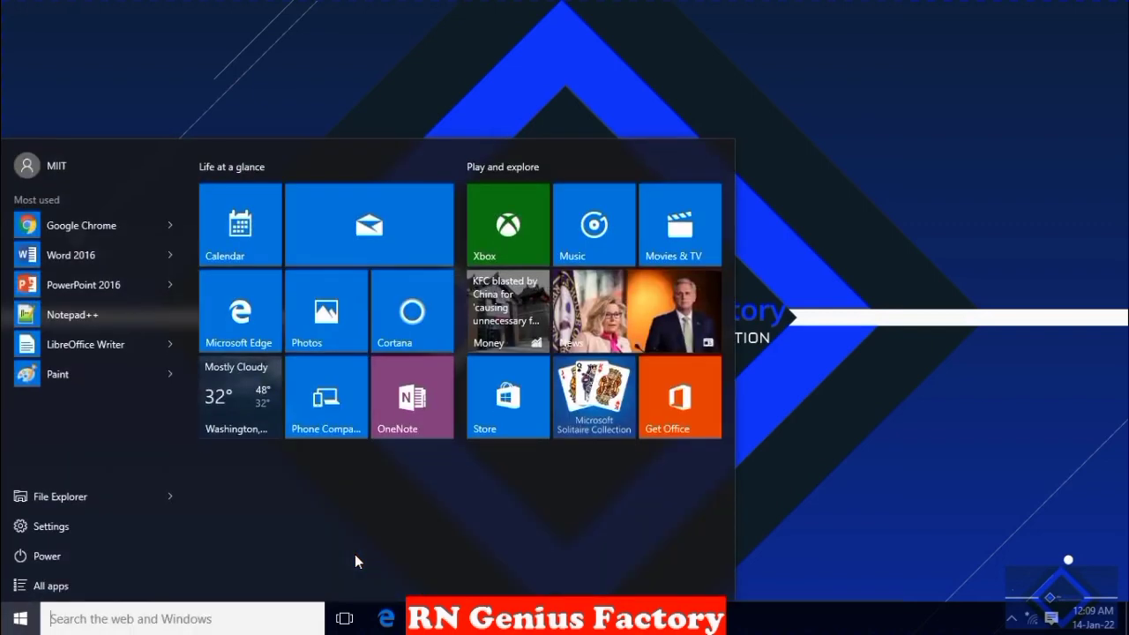
{"action": "type", "text": "excel"}
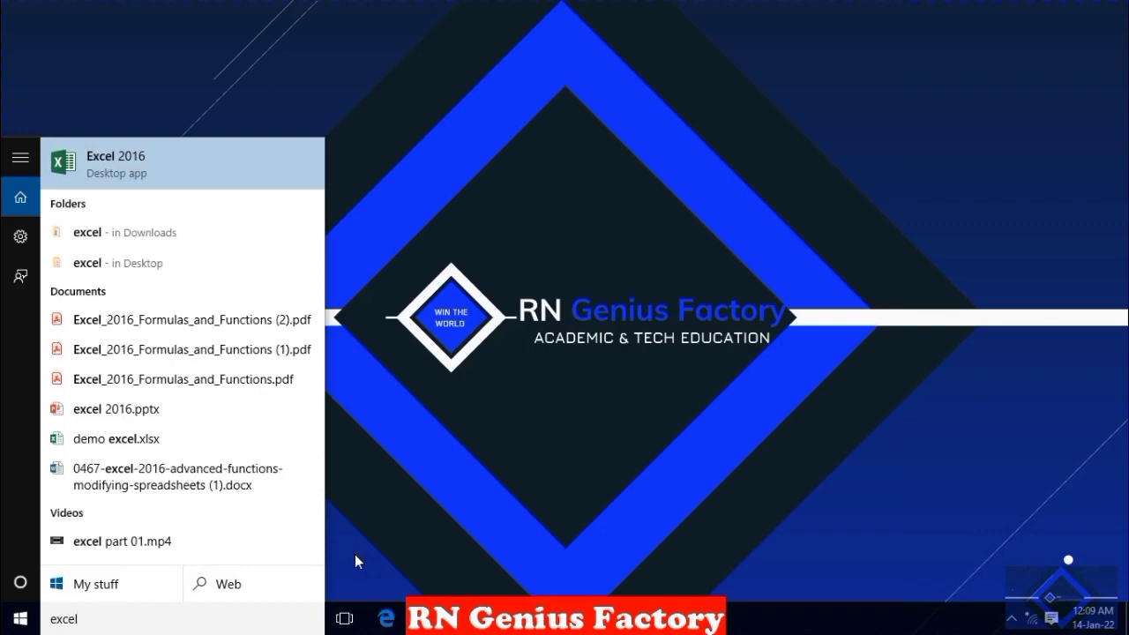
{"action": "key", "text": "Return"}
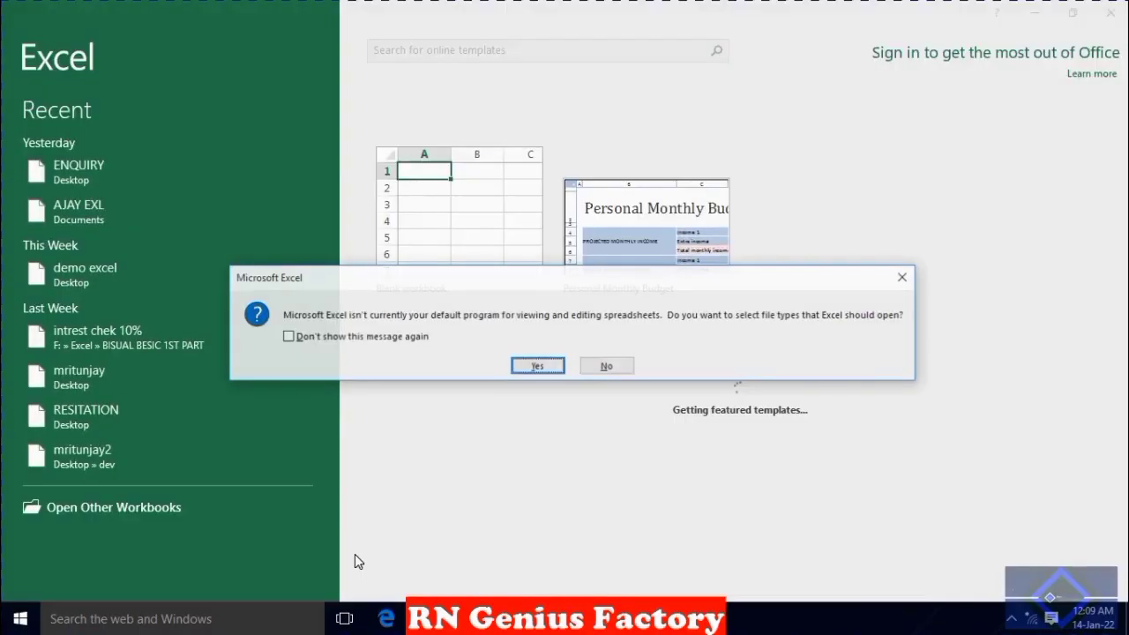
{"action": "left_click", "coordinate": [905, 288]}
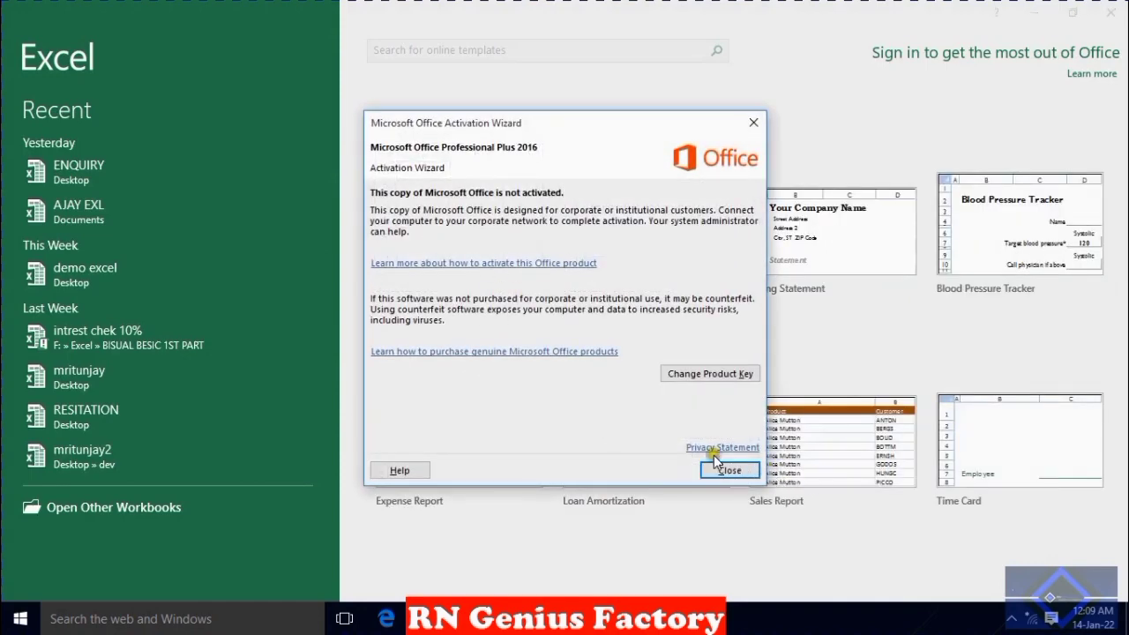
{"action": "left_click", "coordinate": [729, 470]}
{"action": "left_click", "coordinate": [485, 238]}
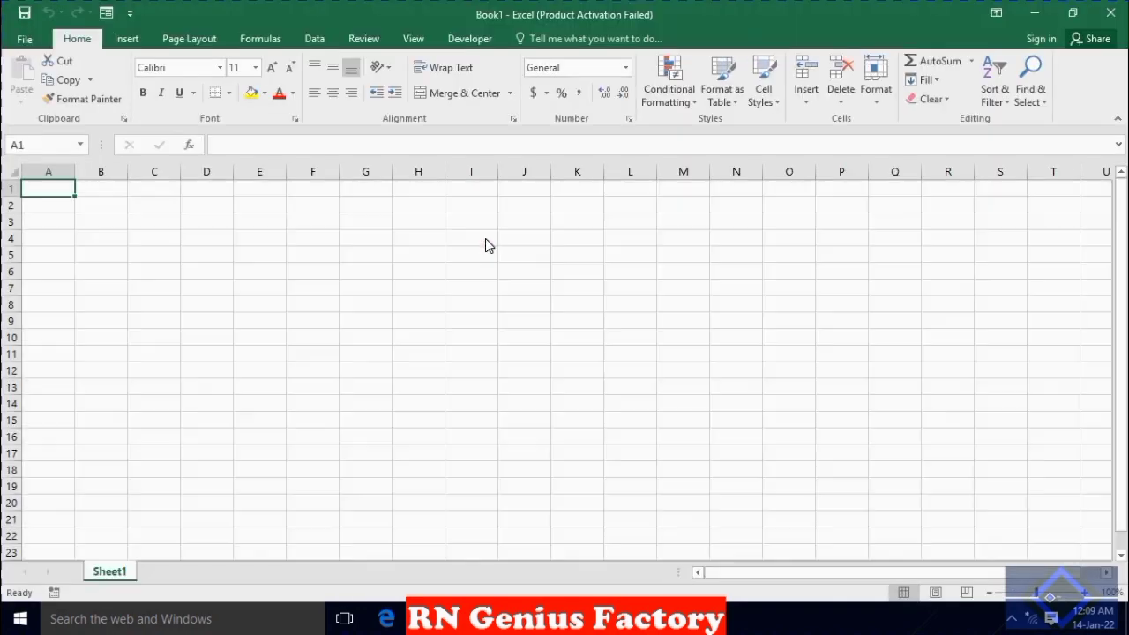
Step: Zoom the sheet to about 214% and enter headings 'sr no' and 'student name' in A2:B2
{"action": "left_click", "coordinate": [1052, 597]}
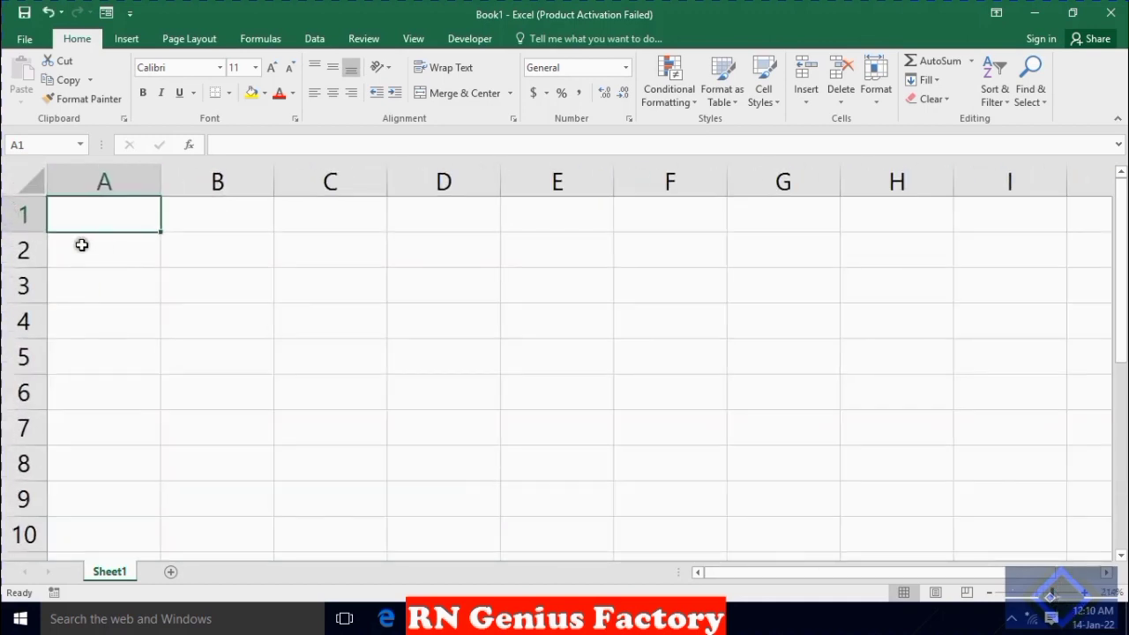
{"action": "left_click", "coordinate": [112, 241]}
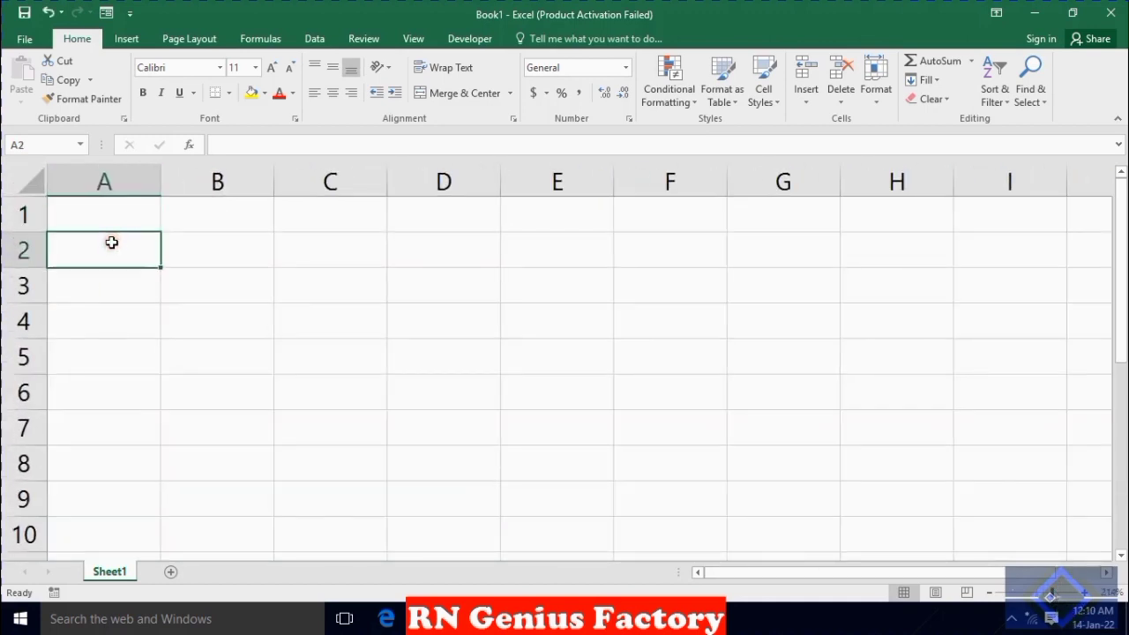
{"action": "type", "text": "sr "}
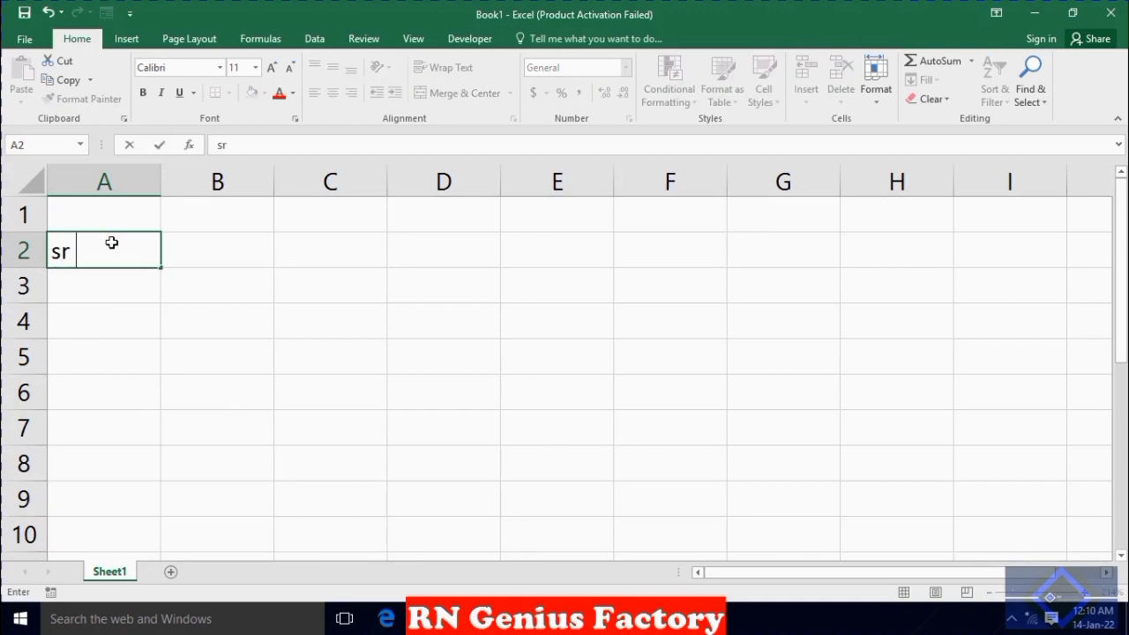
{"action": "type", "text": "no"}
{"action": "key", "text": "Tab"}
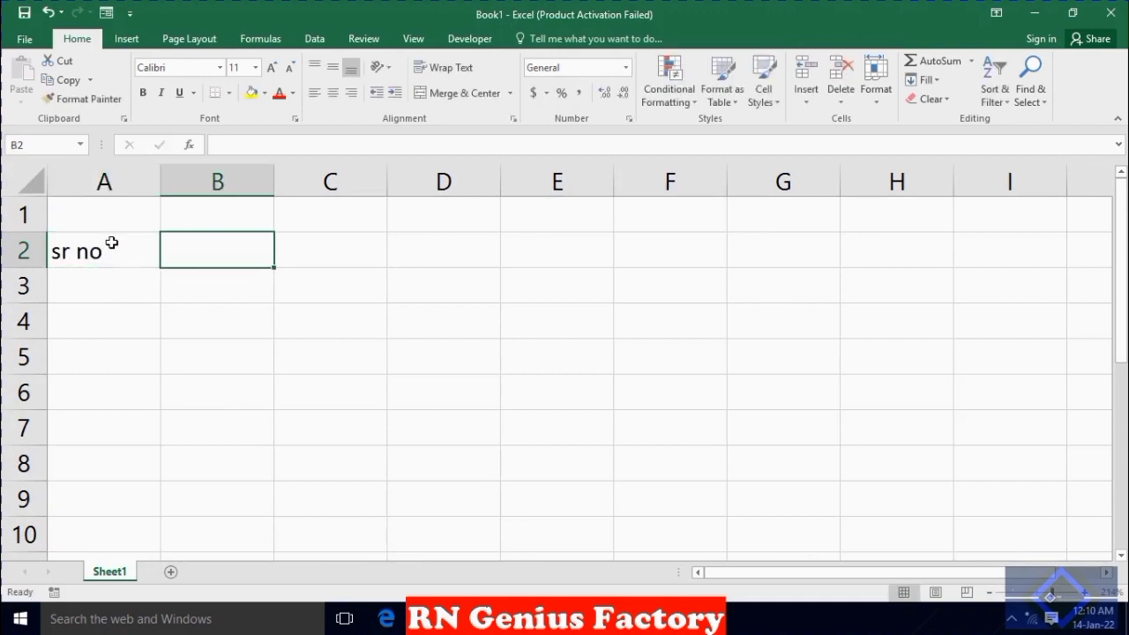
{"action": "type", "text": "studeny"}
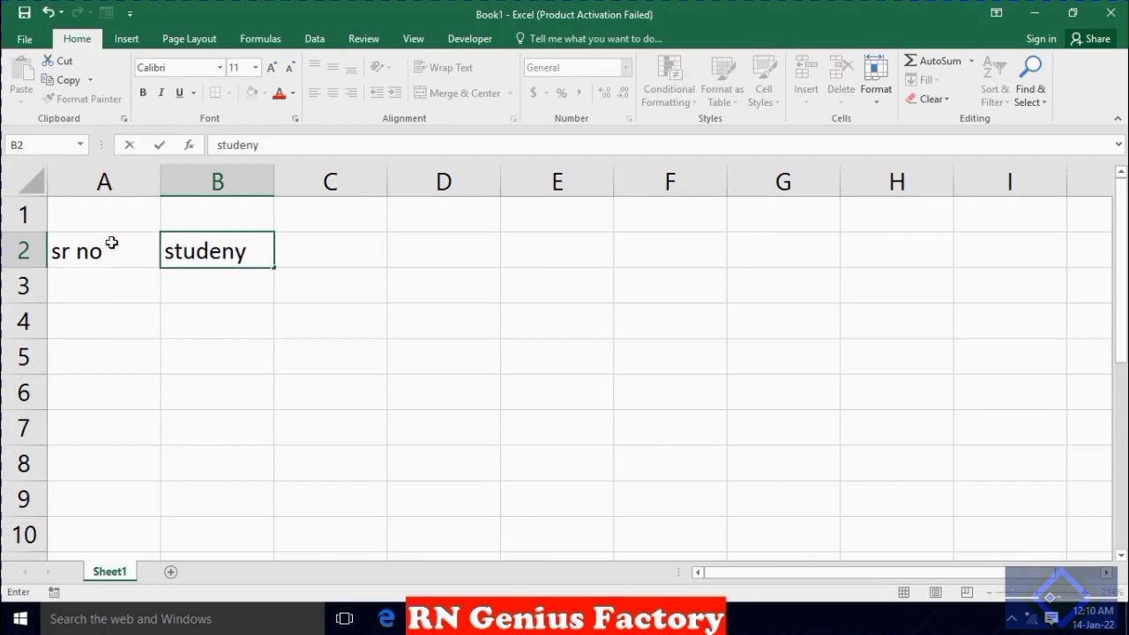
{"action": "type", "text": "name"}
{"action": "key", "text": "Tab"}
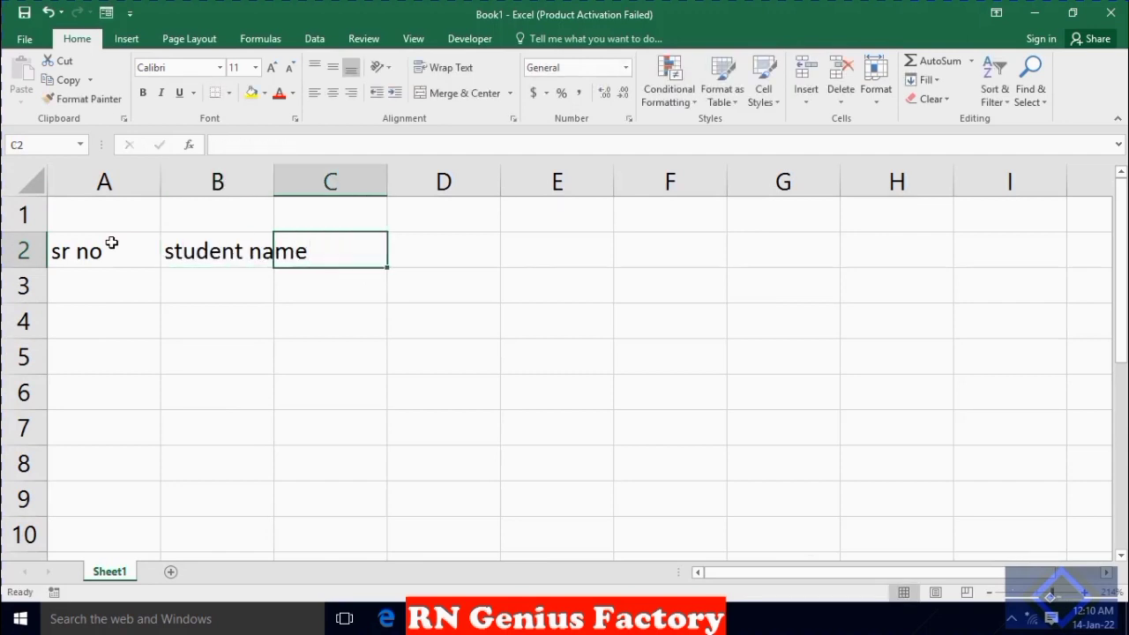
Step: Enter the headings 'contact', 'address' and 'zip code' in C2:E2
{"action": "type", "text": "contact"}
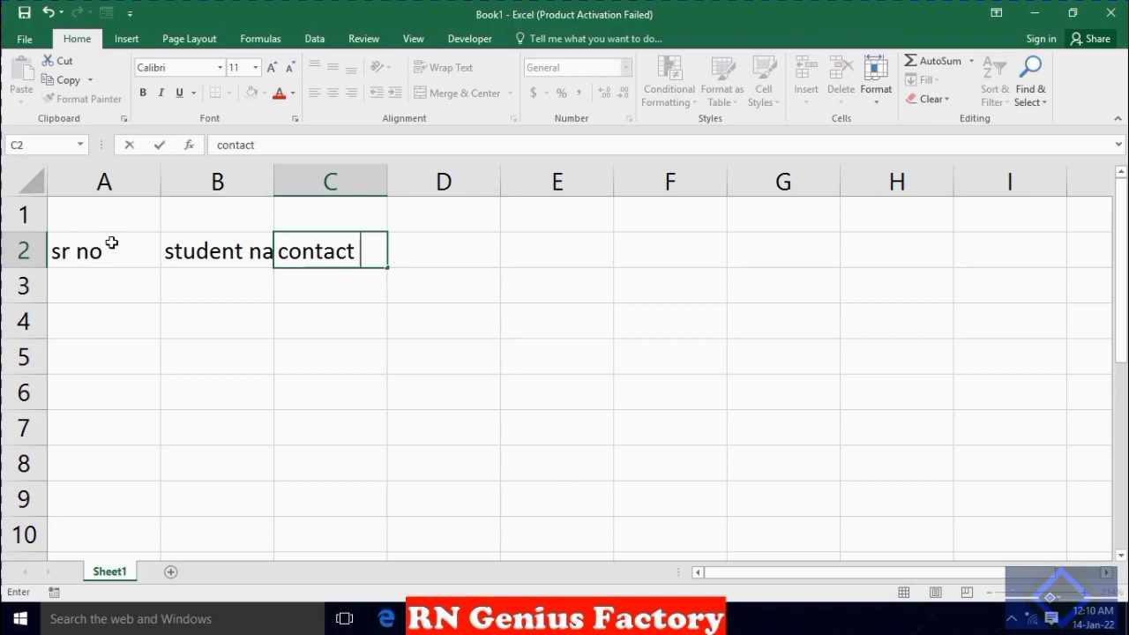
{"action": "key", "text": "Tab"}
{"action": "type", "text": "adre"}
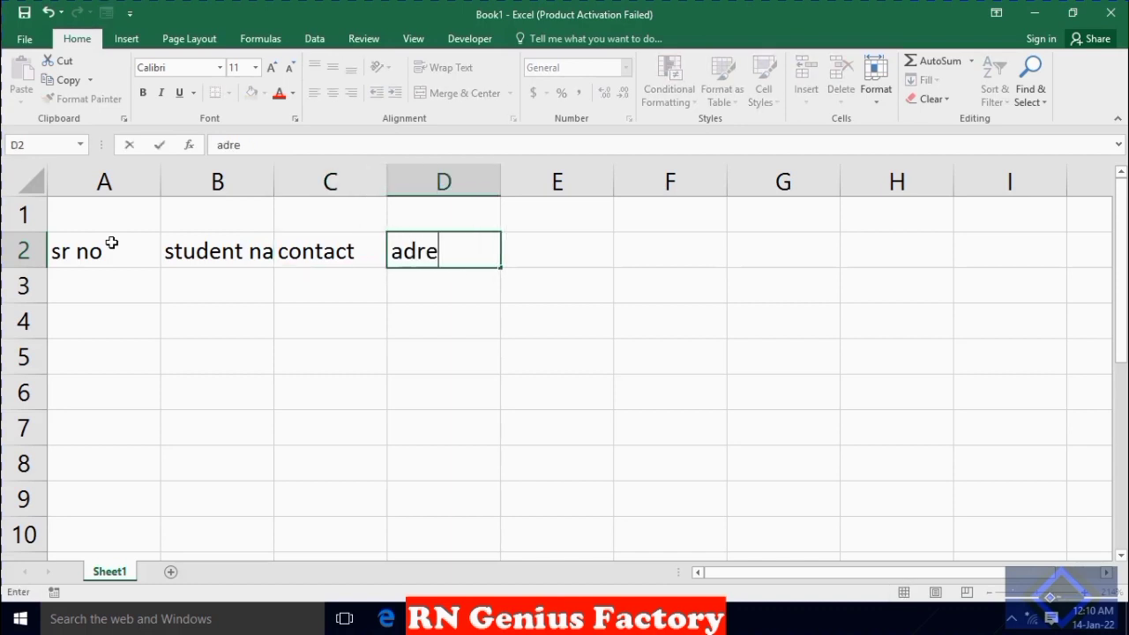
{"action": "key", "text": "BackSpace"}
{"action": "key", "text": "BackSpace"}
{"action": "type", "text": "ress"}
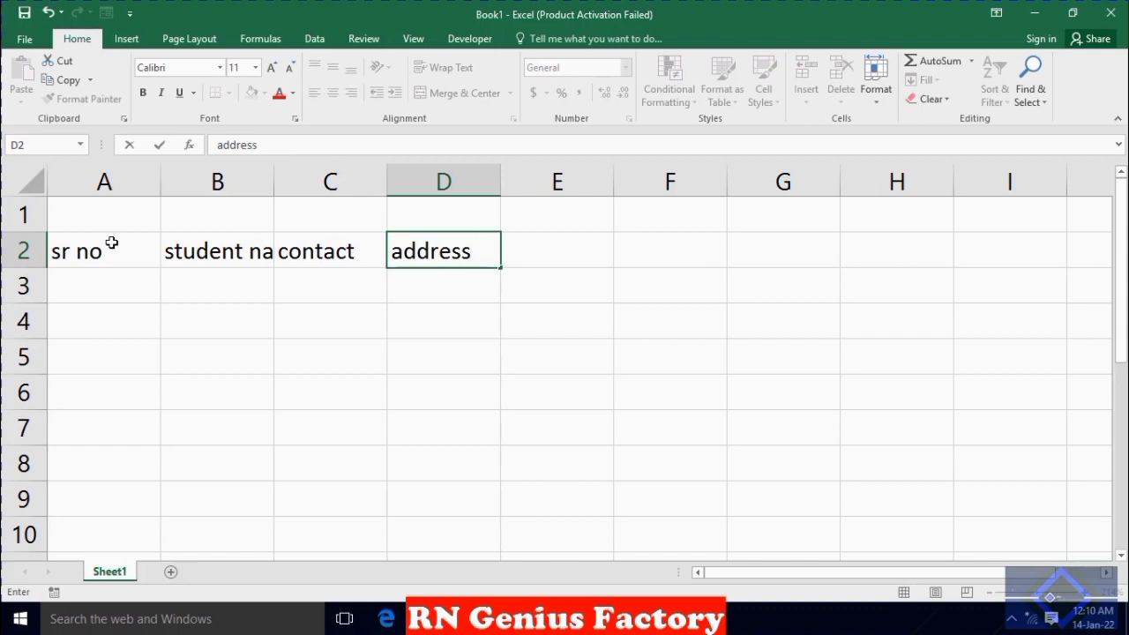
{"action": "key", "text": "Tab"}
{"action": "type", "text": "zip co"}
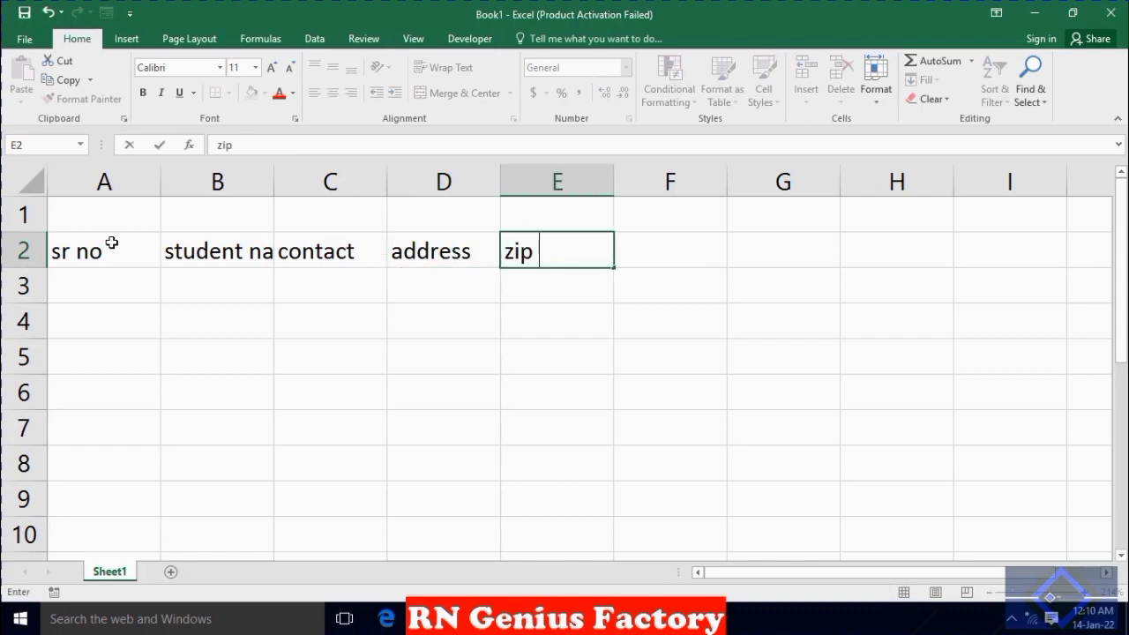
{"action": "type", "text": "de"}
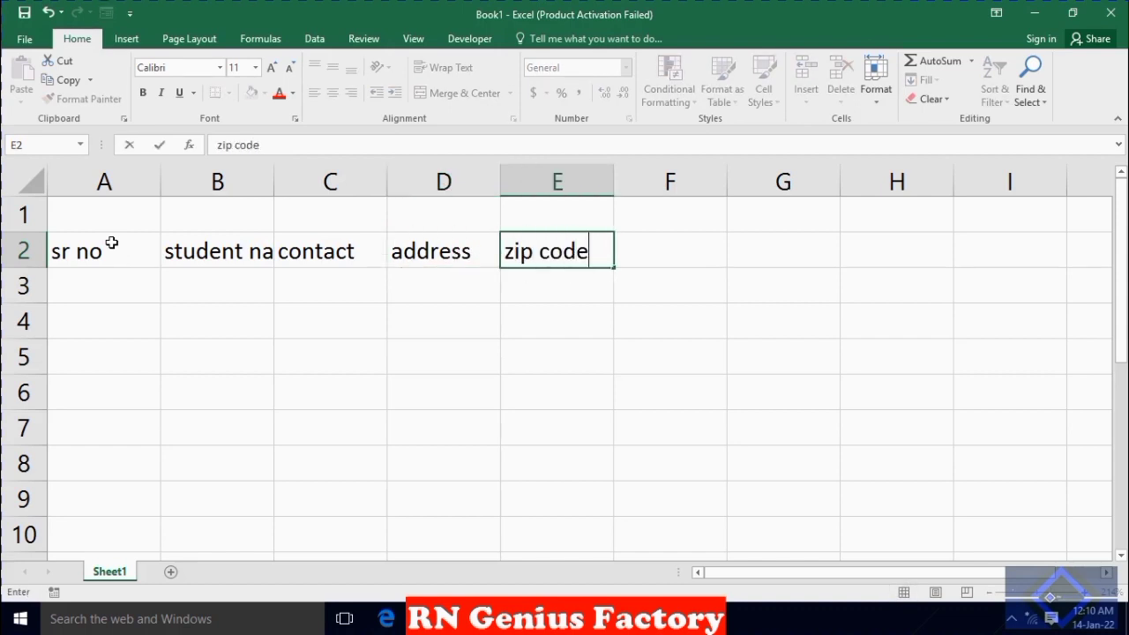
{"action": "key", "text": "Return"}
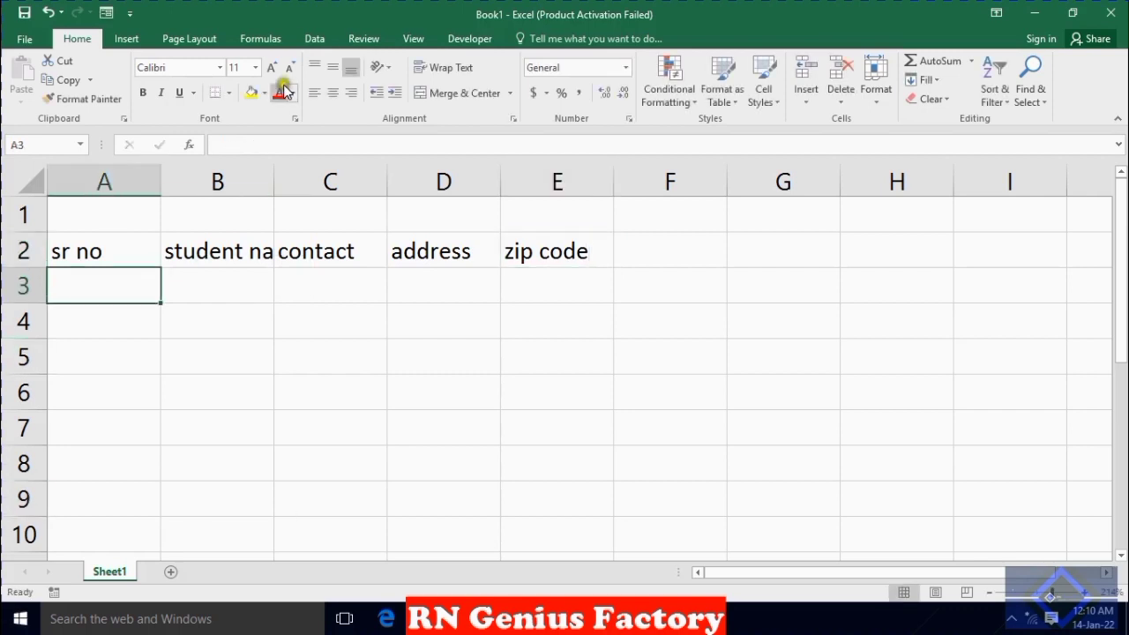
{"action": "left_click", "coordinate": [229, 248]}
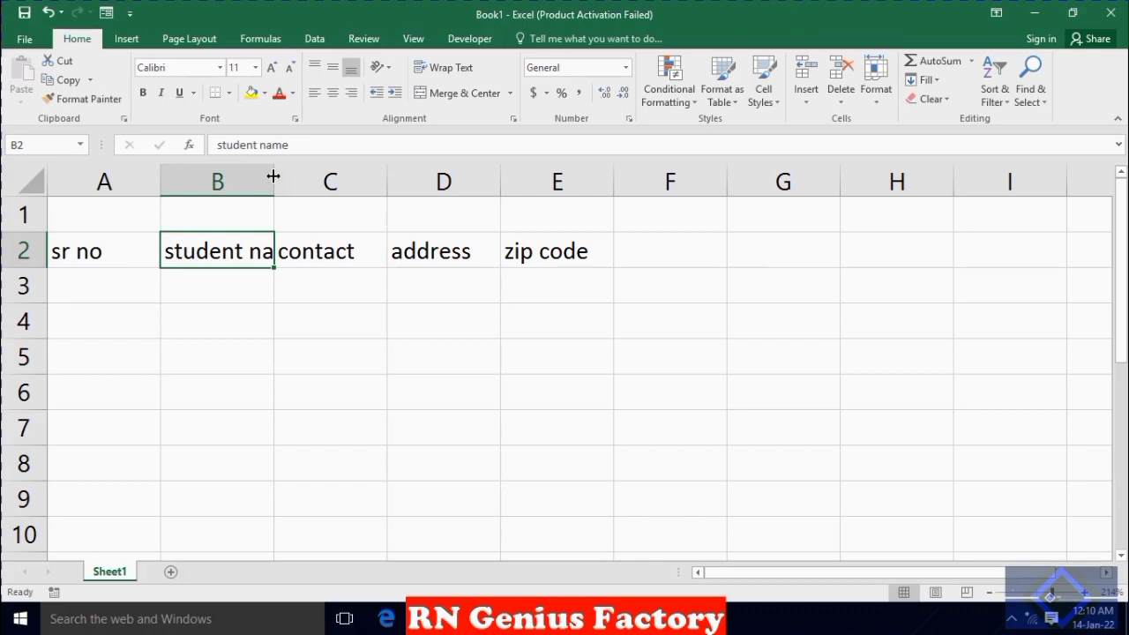
Step: Widen all columns, auto-fit column A to 'sr no', and narrow columns C and E to their headings
{"action": "left_click_drag", "start_coordinate": [273, 176], "coordinate": [366, 177]}
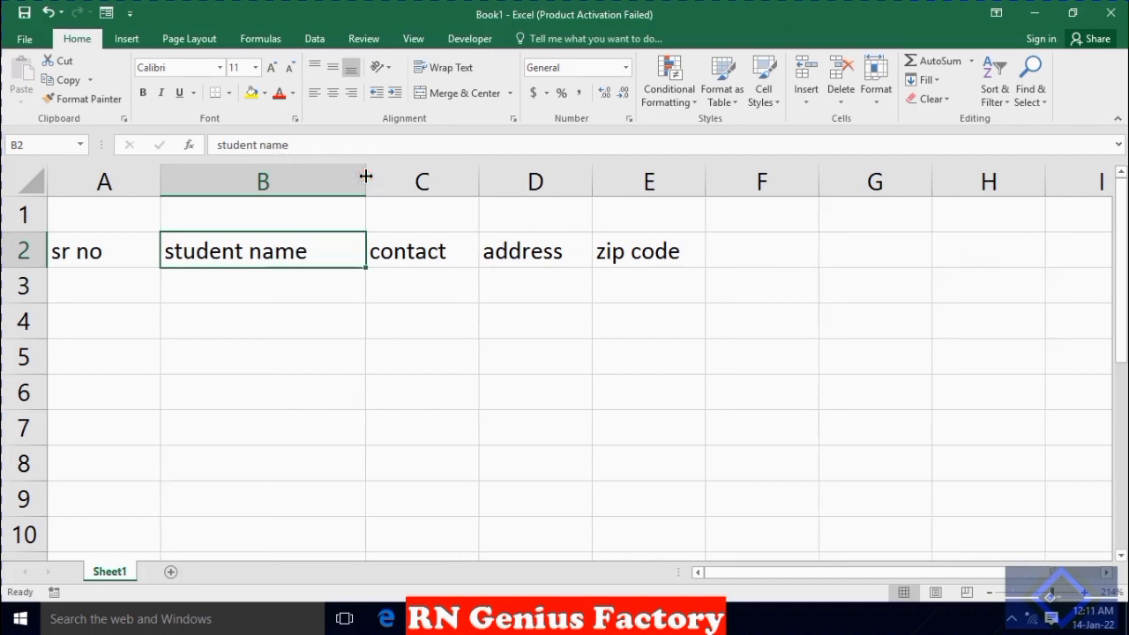
{"action": "left_click", "coordinate": [33, 183]}
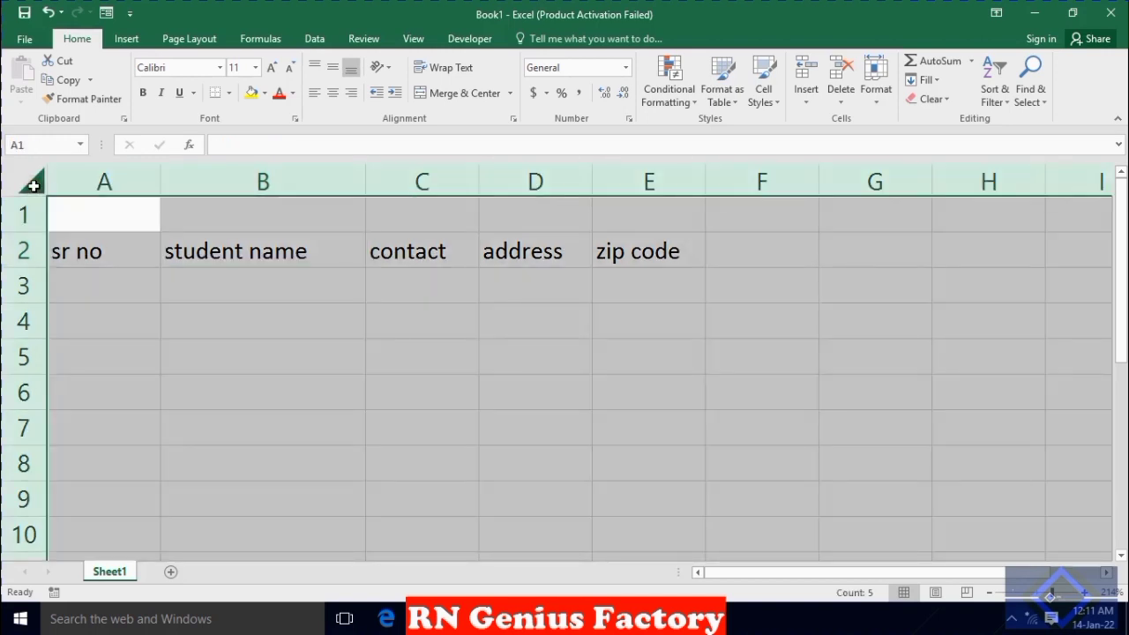
{"action": "left_click_drag", "start_coordinate": [155, 181], "coordinate": [297, 158]}
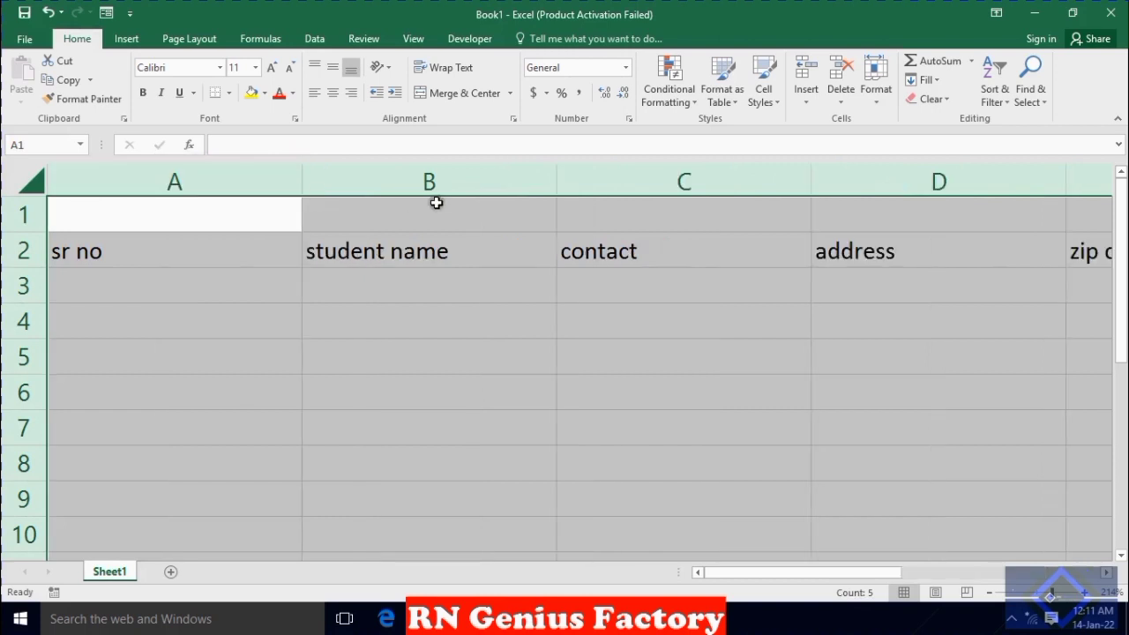
{"action": "left_click", "coordinate": [283, 182]}
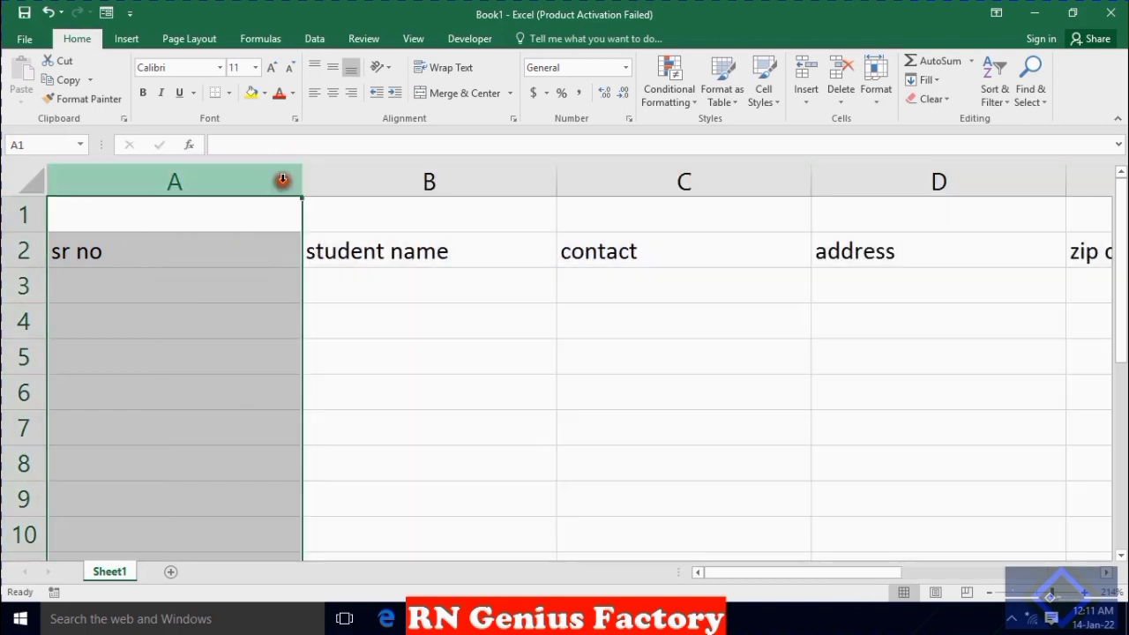
{"action": "left_click", "coordinate": [206, 251]}
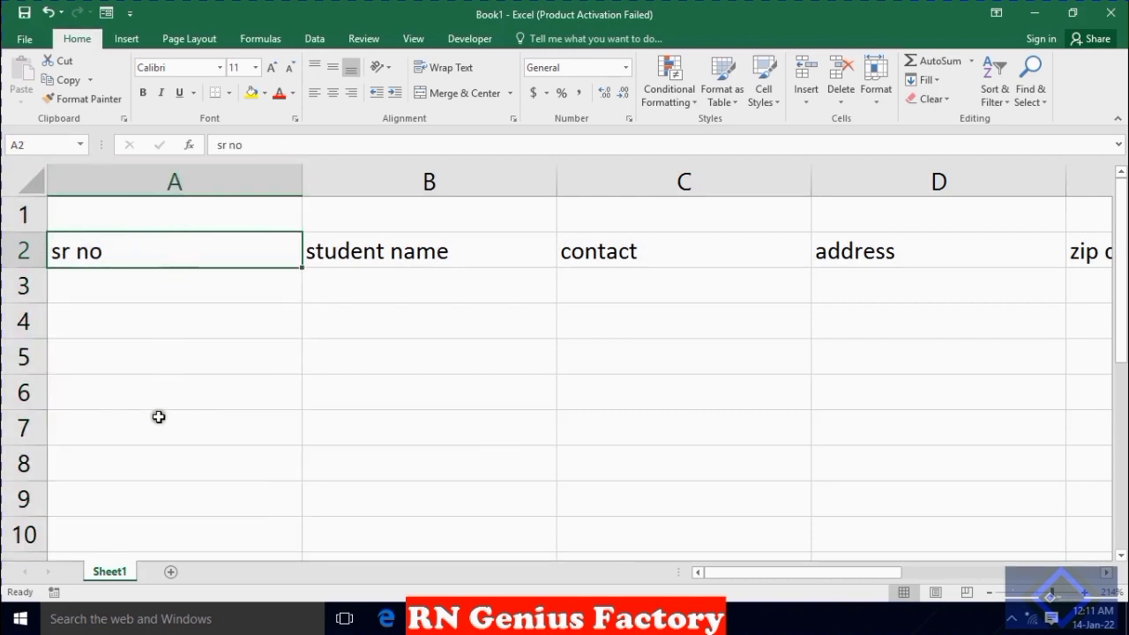
{"action": "double_click", "coordinate": [300, 182]}
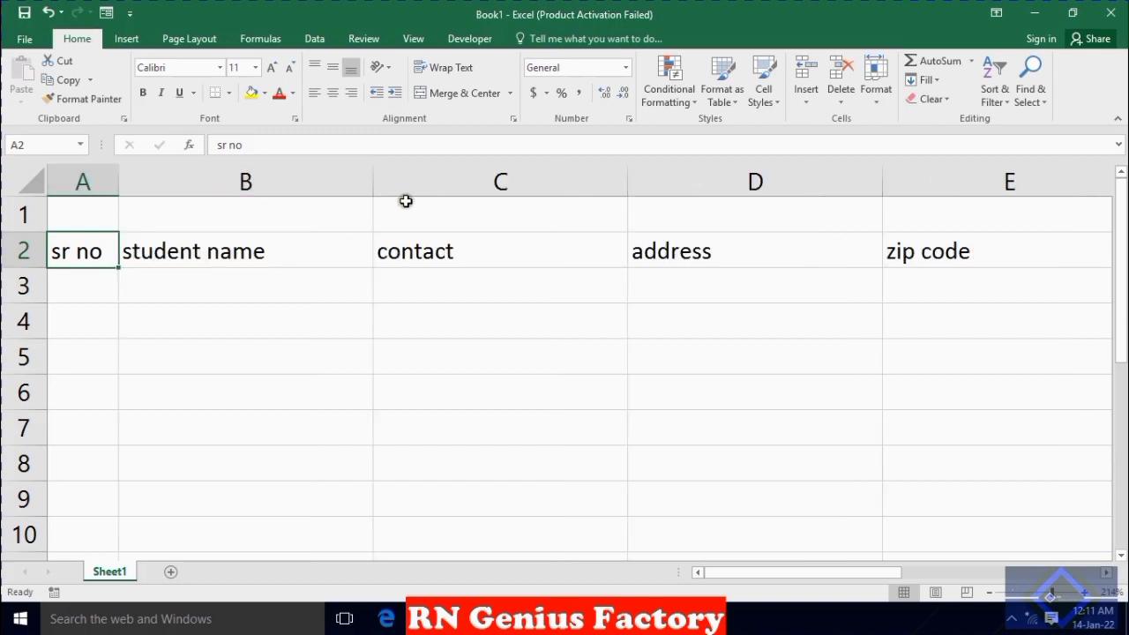
{"action": "left_click_drag", "start_coordinate": [627, 182], "coordinate": [595, 183]}
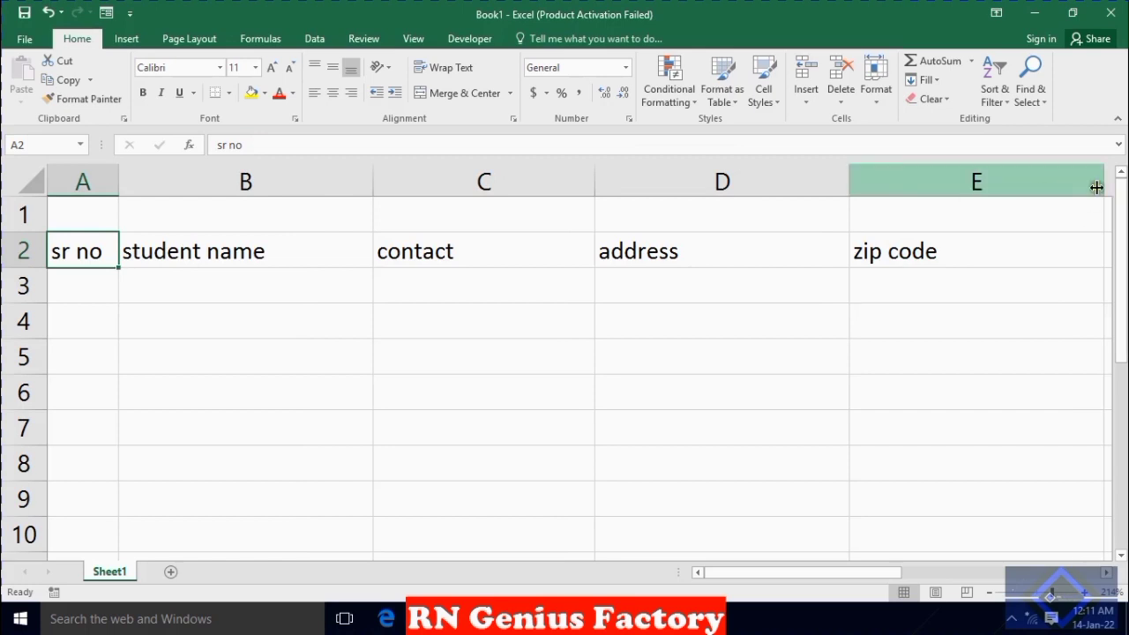
{"action": "left_click_drag", "start_coordinate": [1102, 185], "coordinate": [991, 188]}
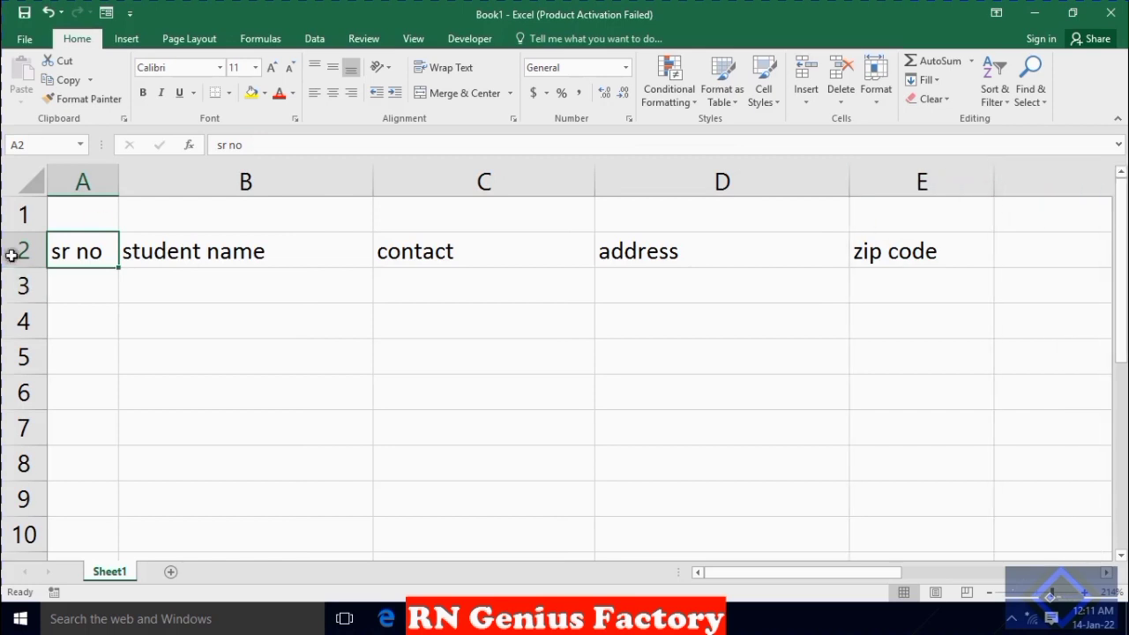
{"action": "left_click", "coordinate": [358, 305]}
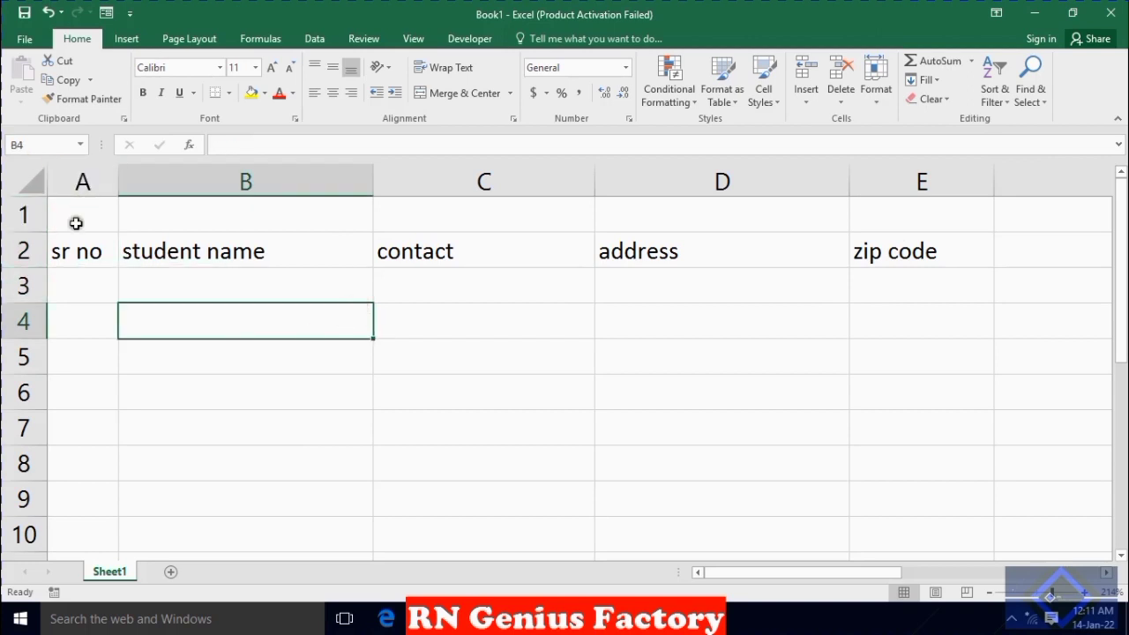
Step: Merge and center A1:E1 and make row 1 taller
{"action": "left_click", "coordinate": [75, 217]}
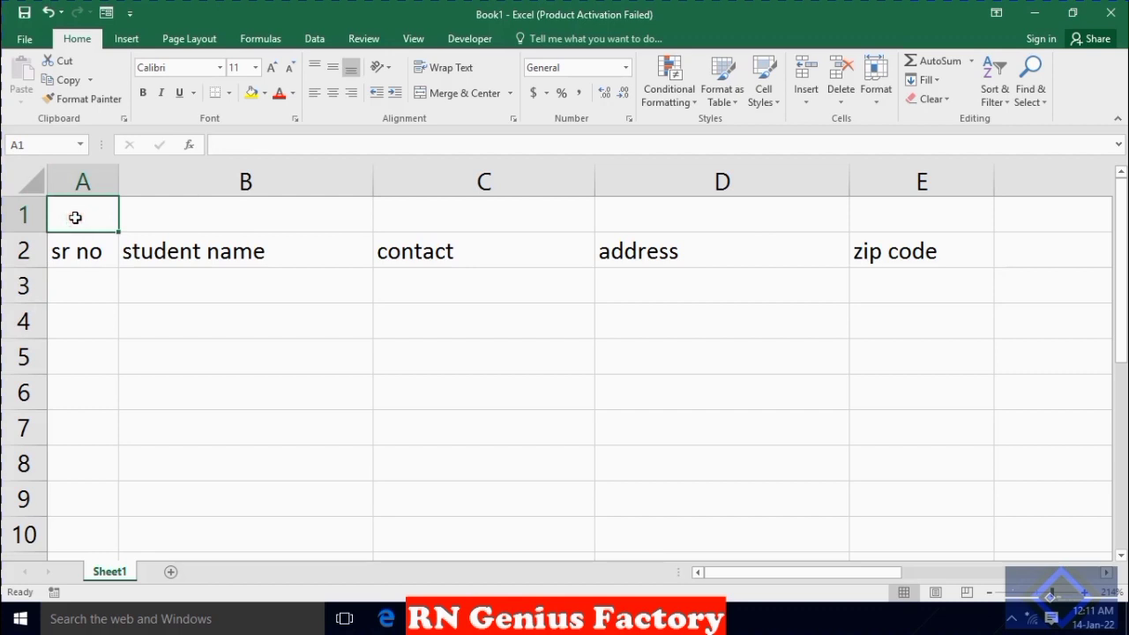
{"action": "mouse_move", "coordinate": [95, 214]}
{"action": "left_mouse_down"}
{"action": "mouse_move", "coordinate": [869, 216]}
{"action": "mouse_move", "coordinate": [94, 212]}
{"action": "left_mouse_up"}
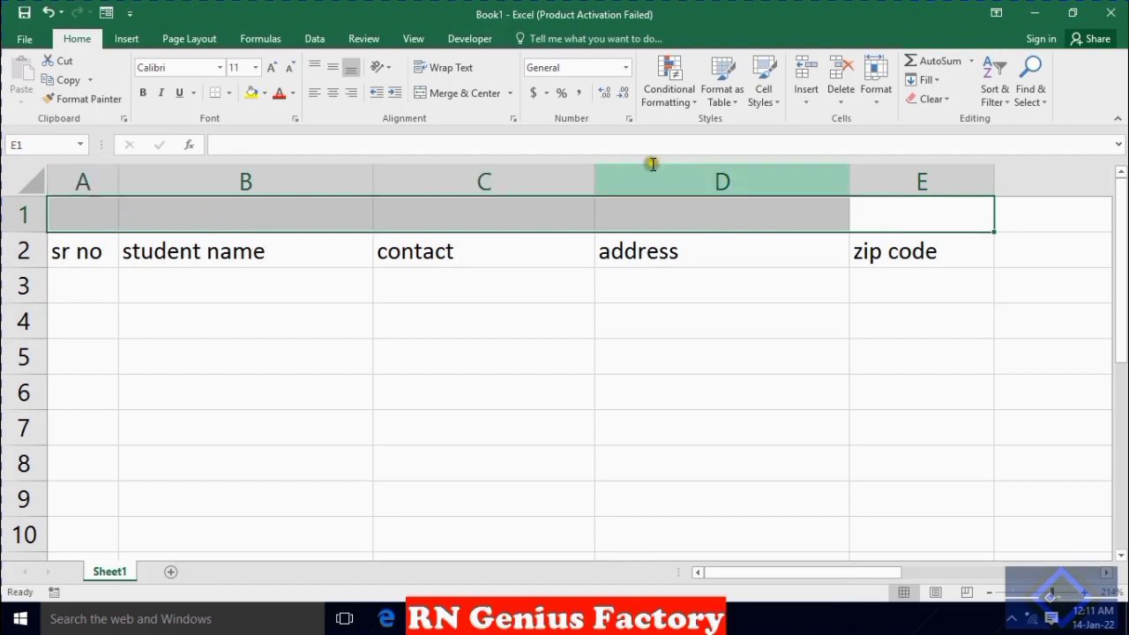
{"action": "left_click", "coordinate": [454, 97]}
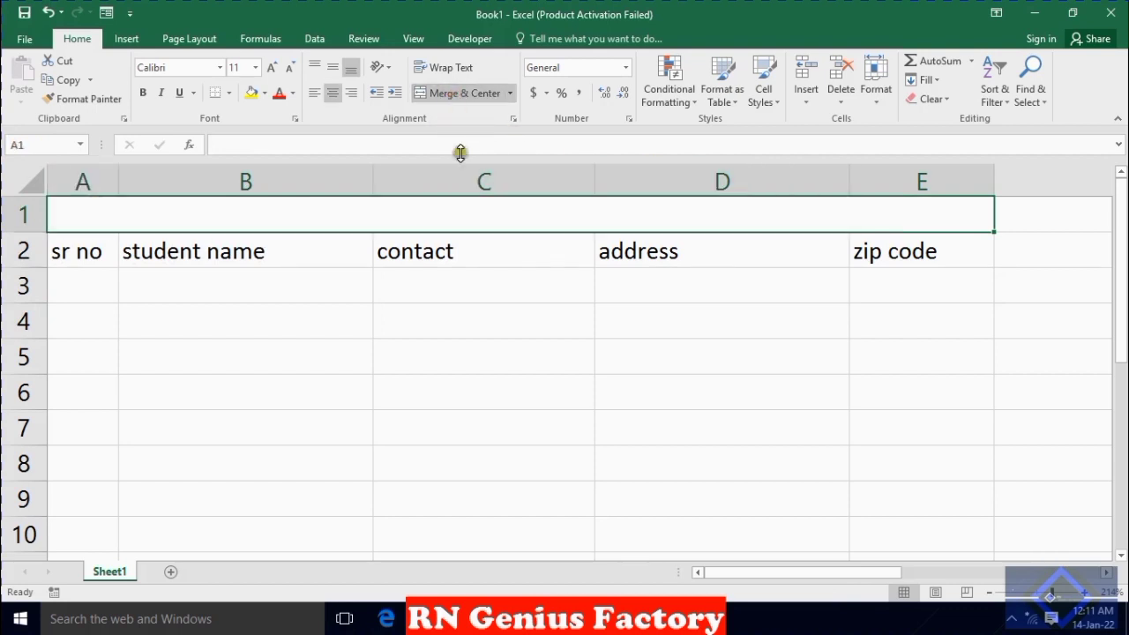
{"action": "left_click_drag", "start_coordinate": [33, 231], "coordinate": [34, 265]}
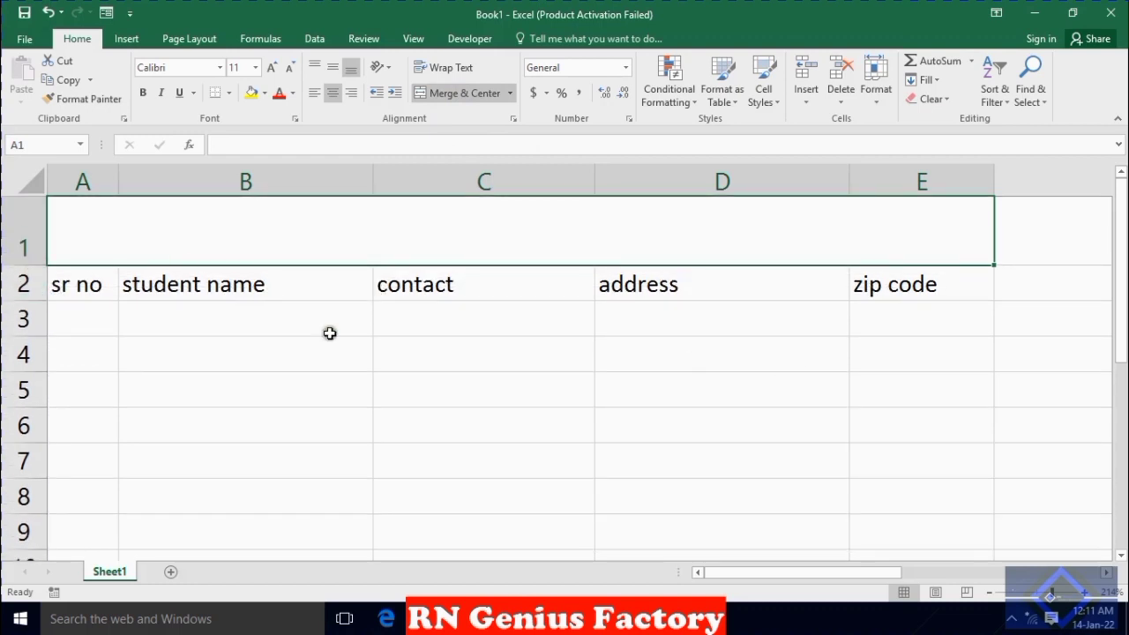
Step: Type the title 'Students Information' into the merged cell, correcting the capital S
{"action": "left_click", "coordinate": [379, 363]}
{"action": "left_click", "coordinate": [420, 249]}
{"action": "type", "text": "student"}
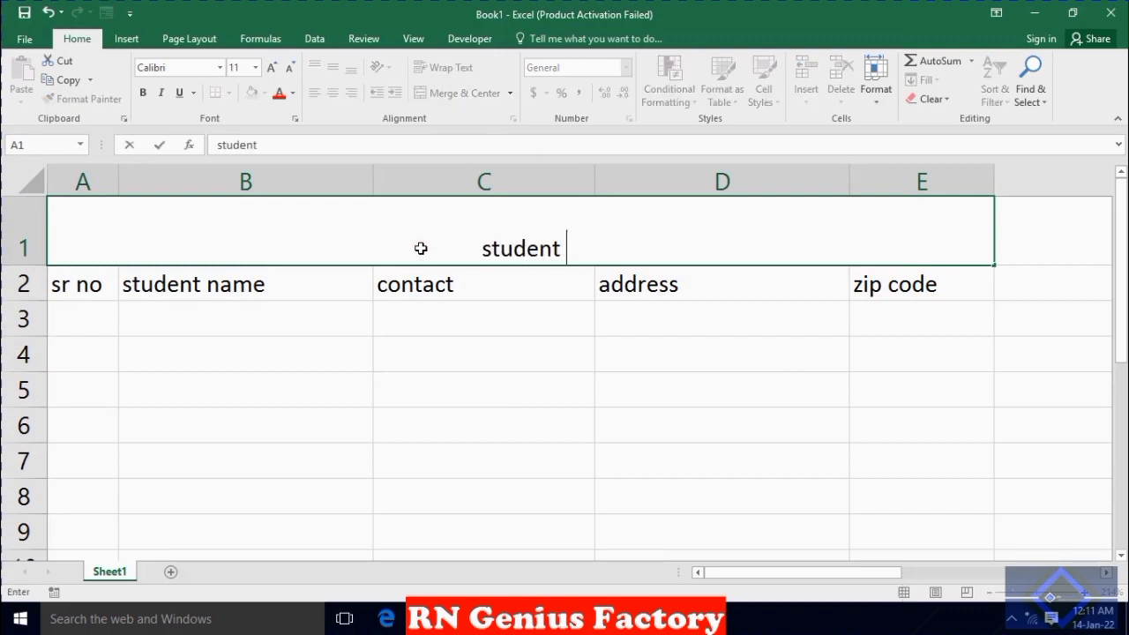
{"action": "type", "text": ";"}
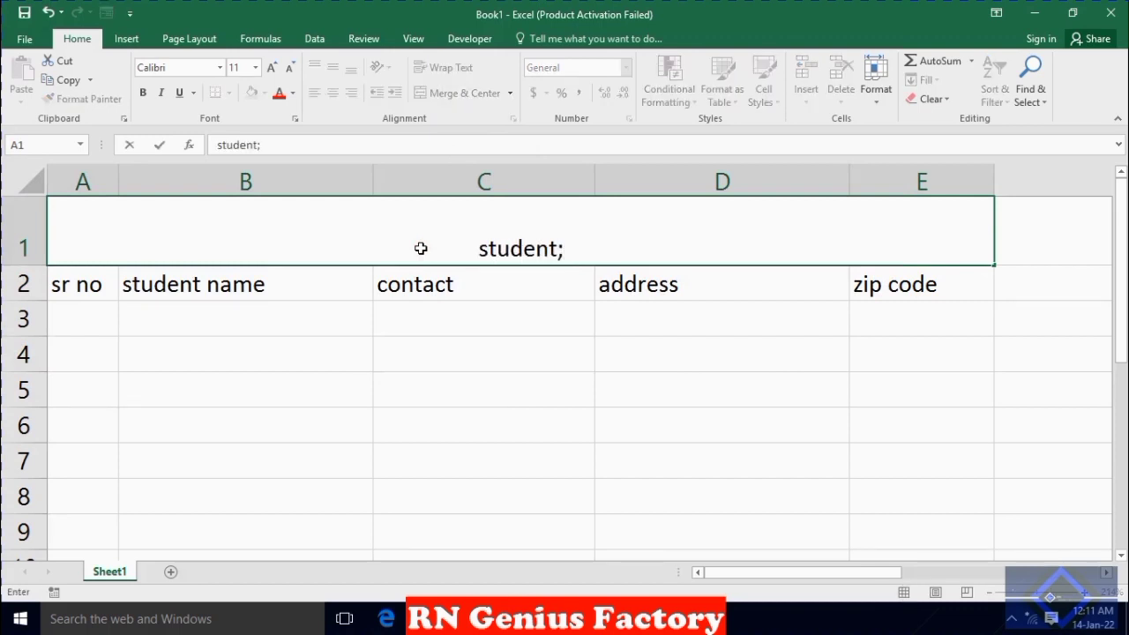
{"action": "key", "text": "BackSpace"}
{"action": "type", "text": "s In"}
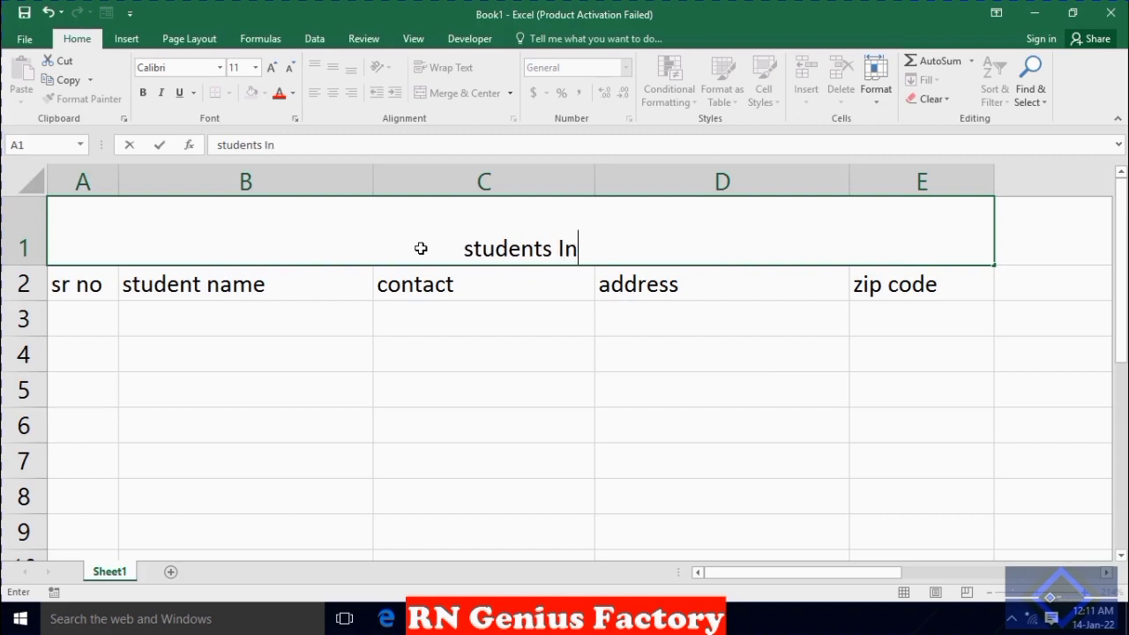
{"action": "type", "text": "form"}
{"action": "type", "text": "at"}
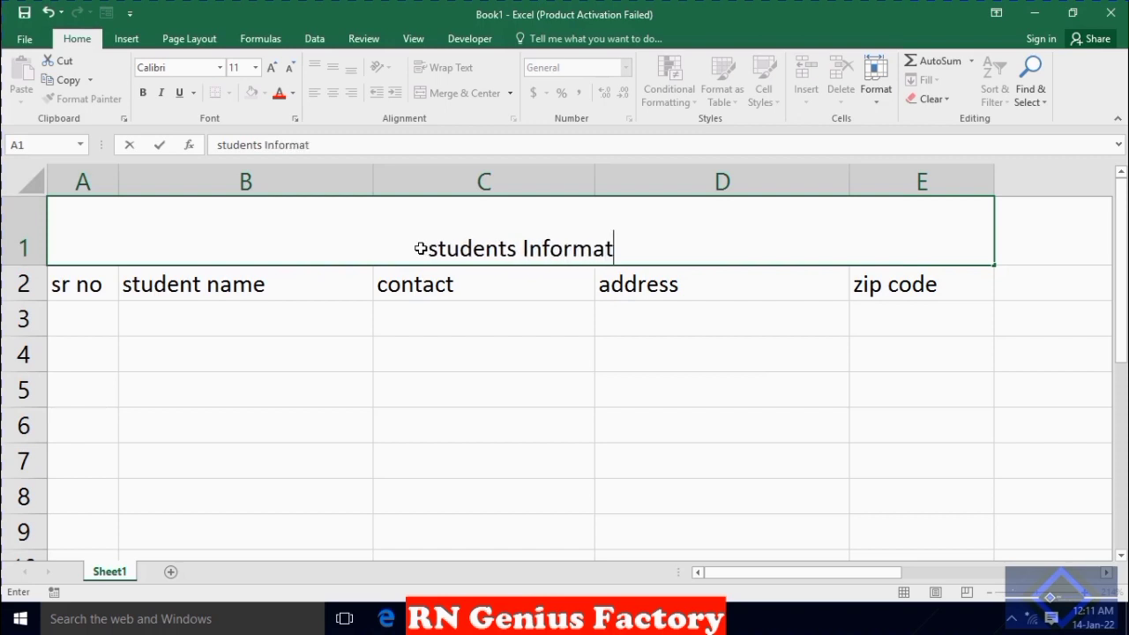
{"action": "type", "text": "ion"}
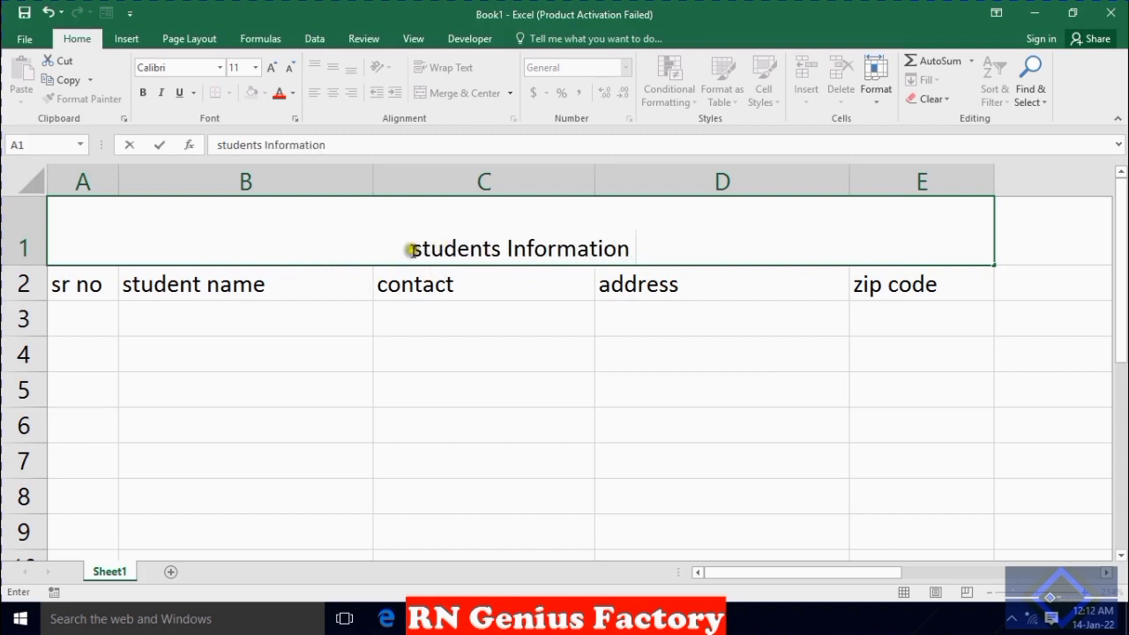
{"action": "left_click", "coordinate": [418, 249]}
{"action": "key", "text": "BackSpace"}
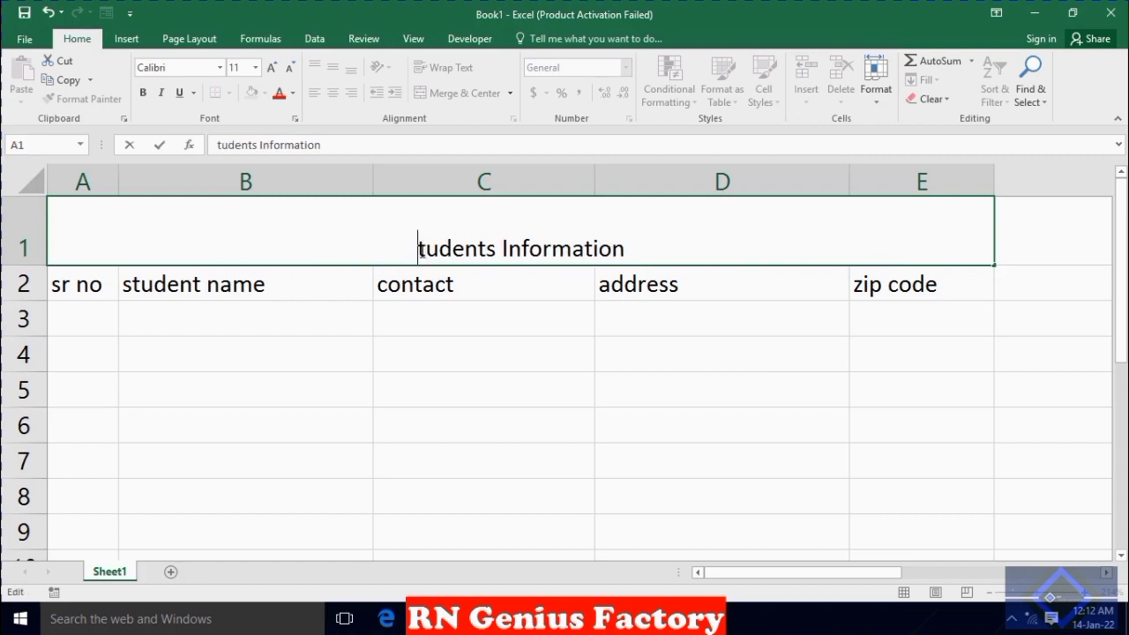
{"action": "type", "text": "S"}
{"action": "left_click", "coordinate": [662, 323]}
{"action": "left_click", "coordinate": [361, 241]}
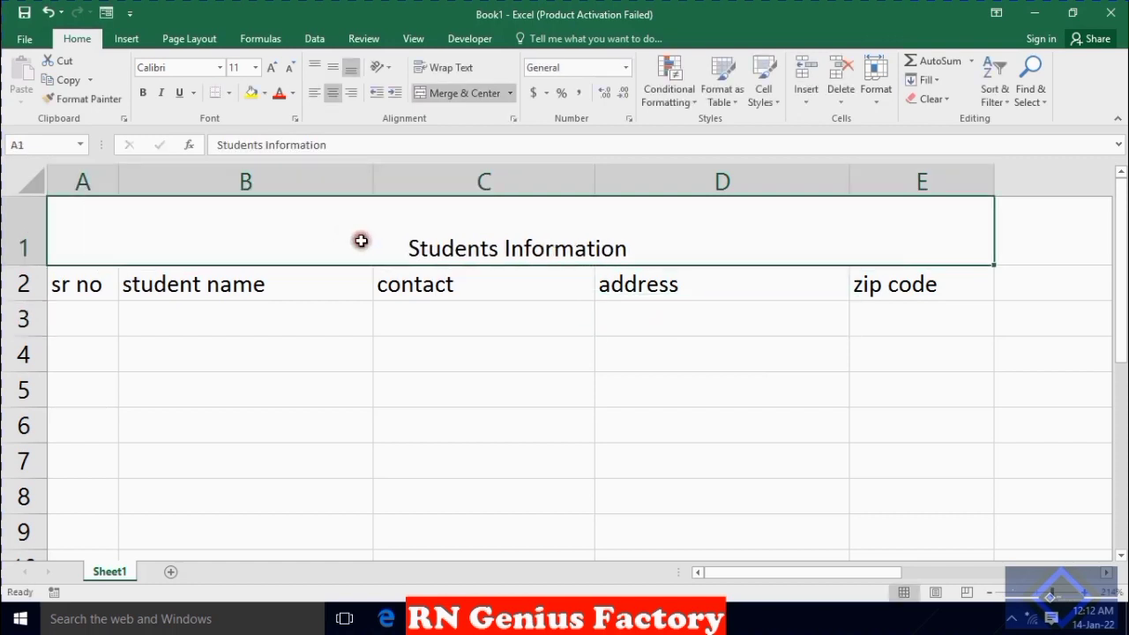
Step: Format the title as middle-aligned white Arial Black text on a dark blue fill
{"action": "left_click", "coordinate": [338, 68]}
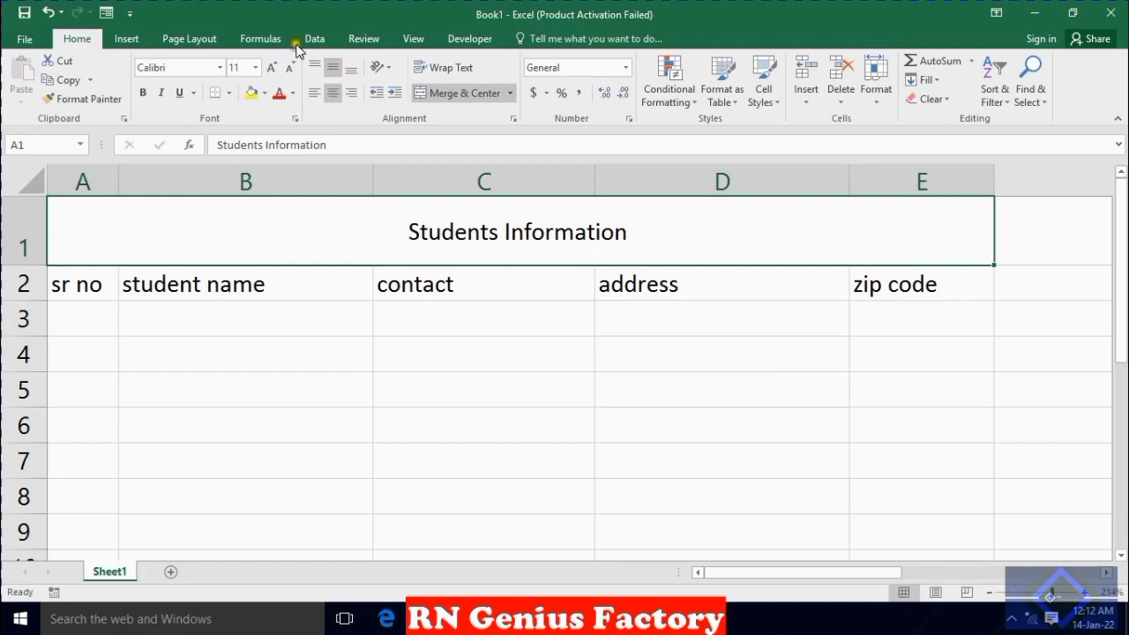
{"action": "left_click", "coordinate": [219, 68]}
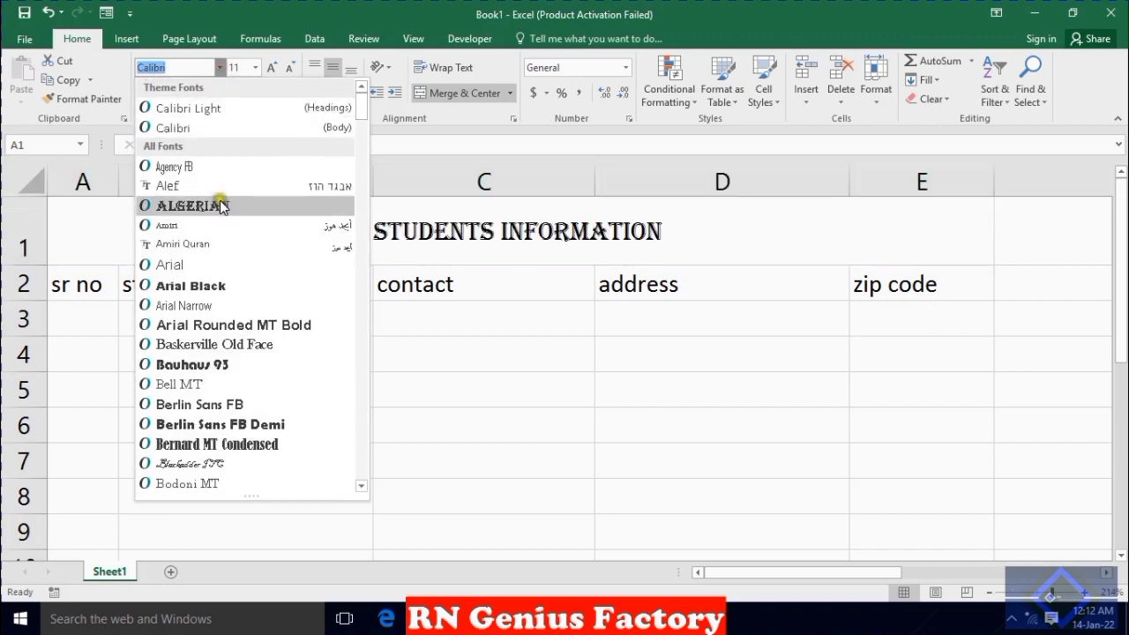
{"action": "left_click", "coordinate": [214, 285]}
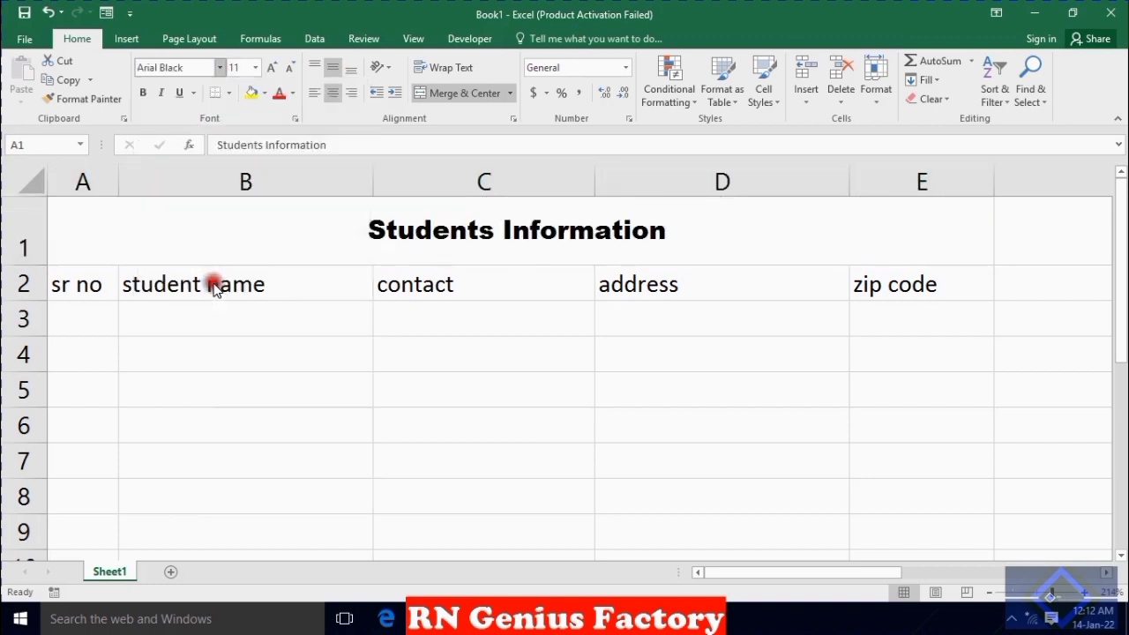
{"action": "left_click", "coordinate": [264, 93]}
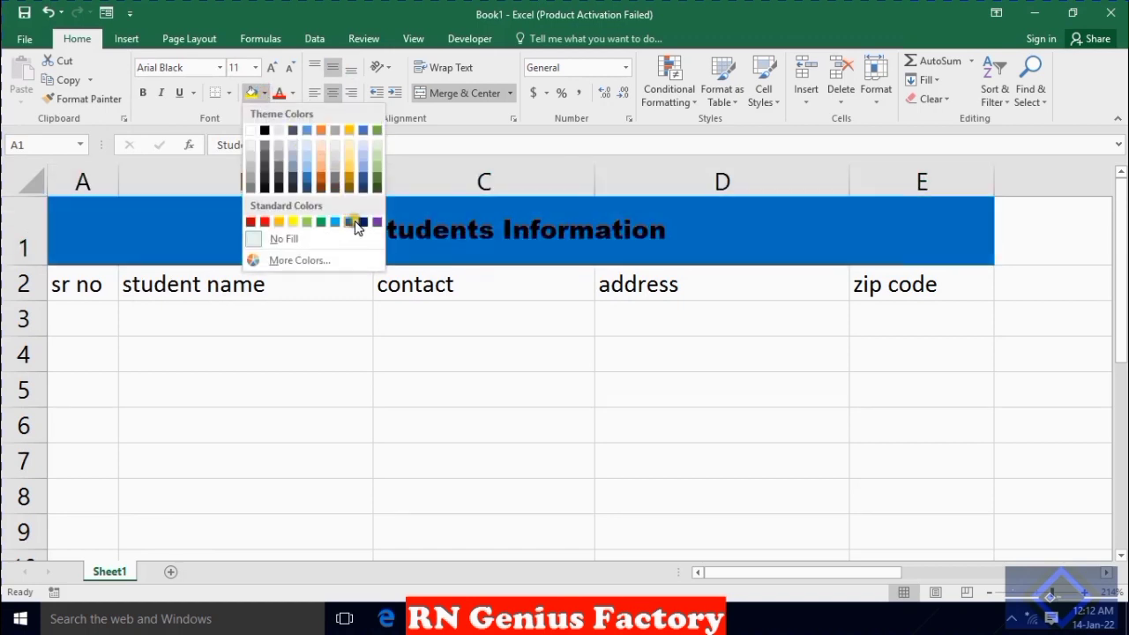
{"action": "left_click", "coordinate": [362, 222]}
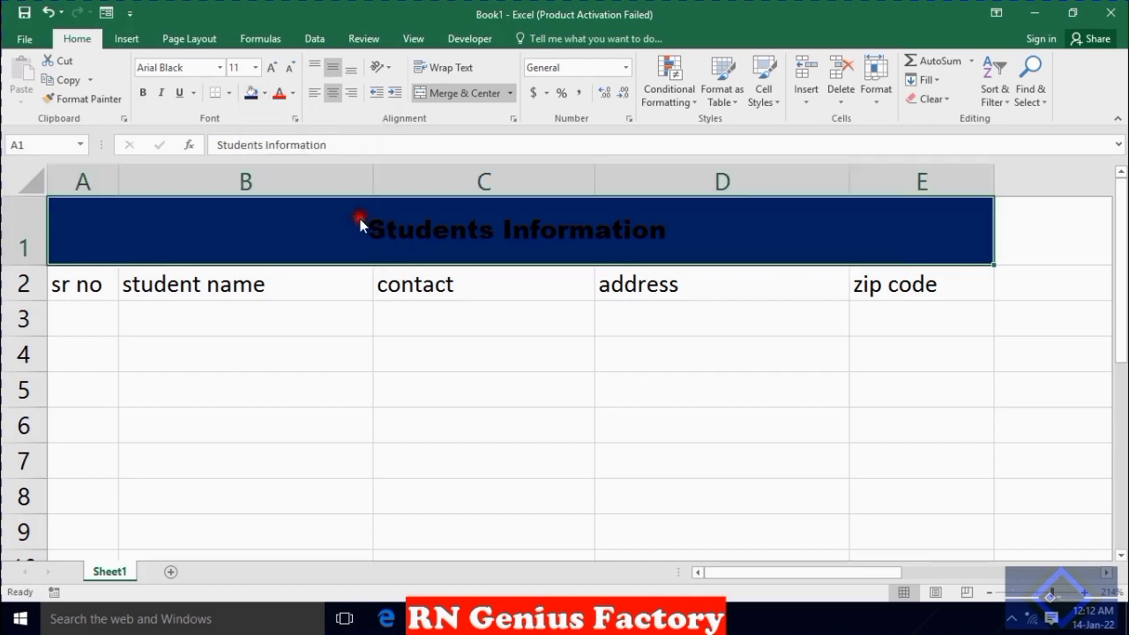
{"action": "left_click", "coordinate": [292, 94]}
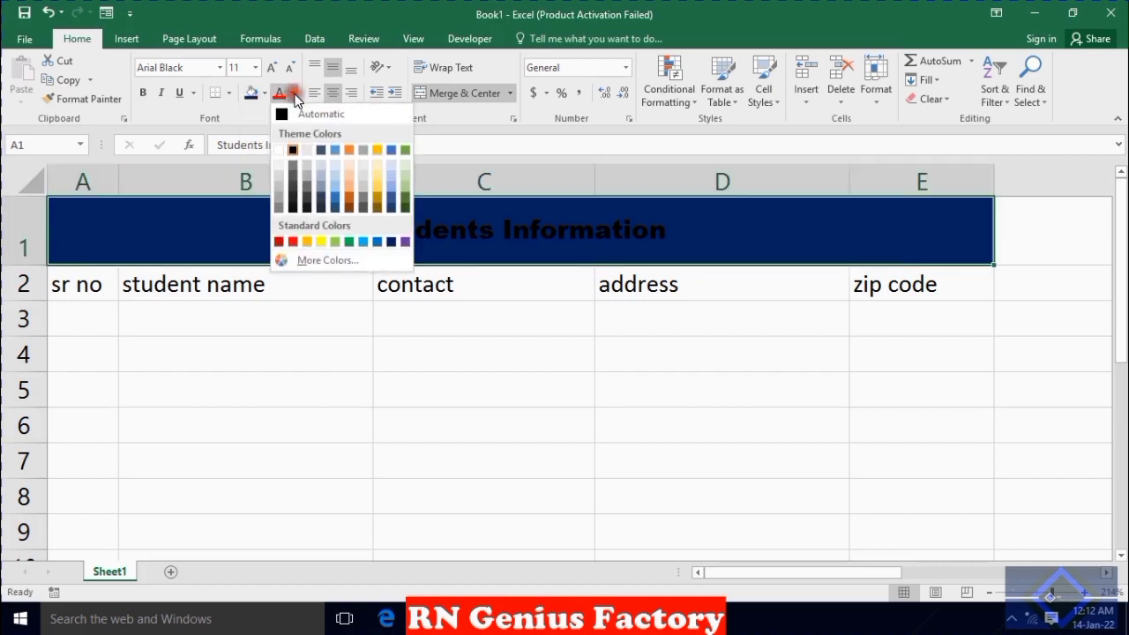
{"action": "left_click", "coordinate": [280, 150]}
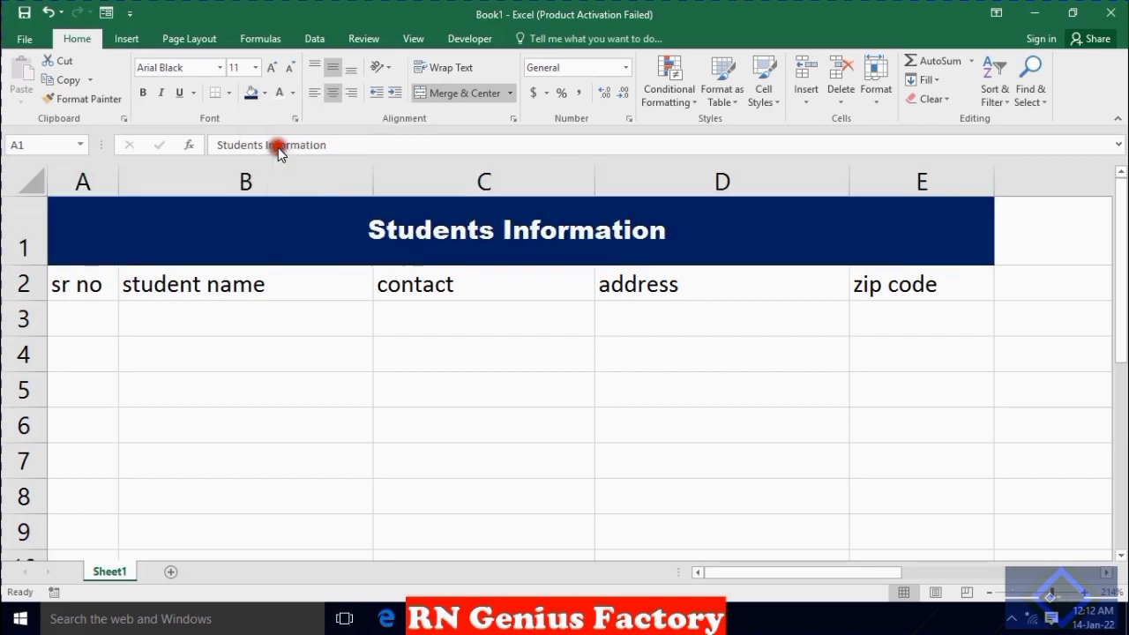
{"action": "left_click", "coordinate": [681, 314]}
Step: Fill the header row A2:E2 orange
{"action": "mouse_move", "coordinate": [99, 276]}
{"action": "left_mouse_down"}
{"action": "mouse_move", "coordinate": [946, 301]}
{"action": "mouse_move", "coordinate": [945, 288]}
{"action": "left_mouse_up"}
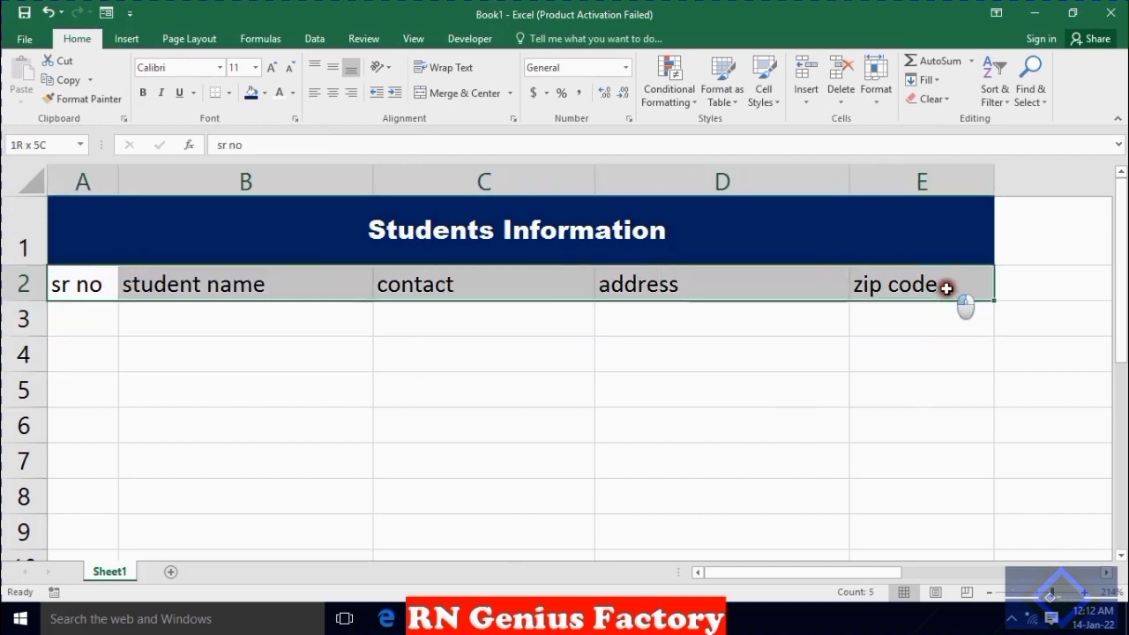
{"action": "left_click", "coordinate": [263, 93]}
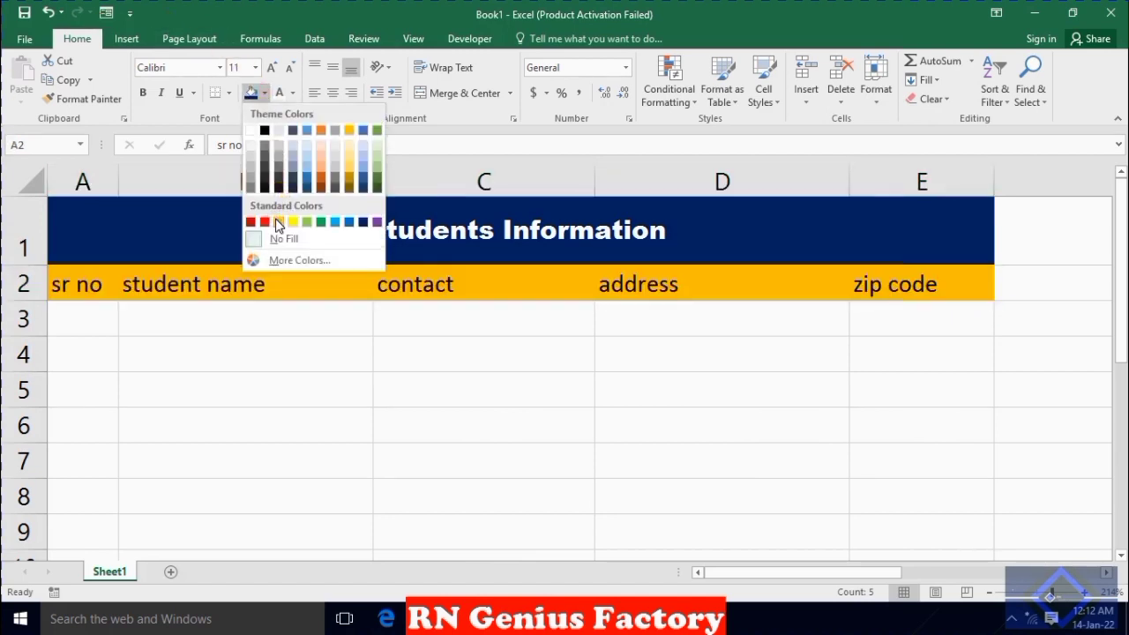
{"action": "left_click", "coordinate": [277, 223]}
{"action": "left_click", "coordinate": [409, 382]}
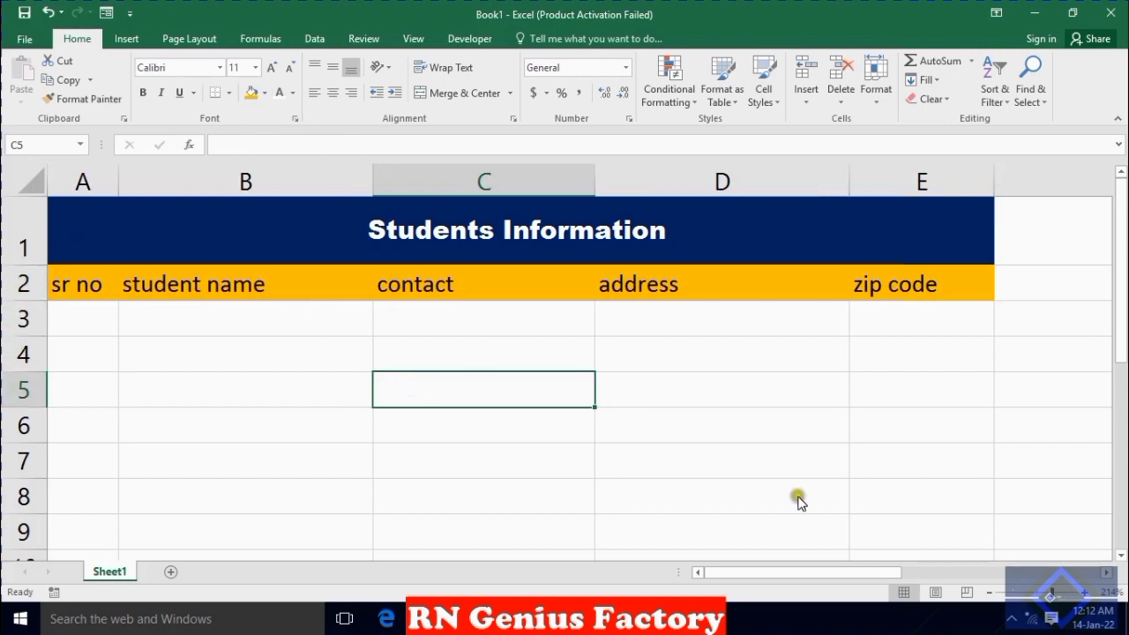
Step: Enter 1 and 2 in A3:A4 and fill the series down to 10 in A12
{"action": "left_click", "coordinate": [99, 320]}
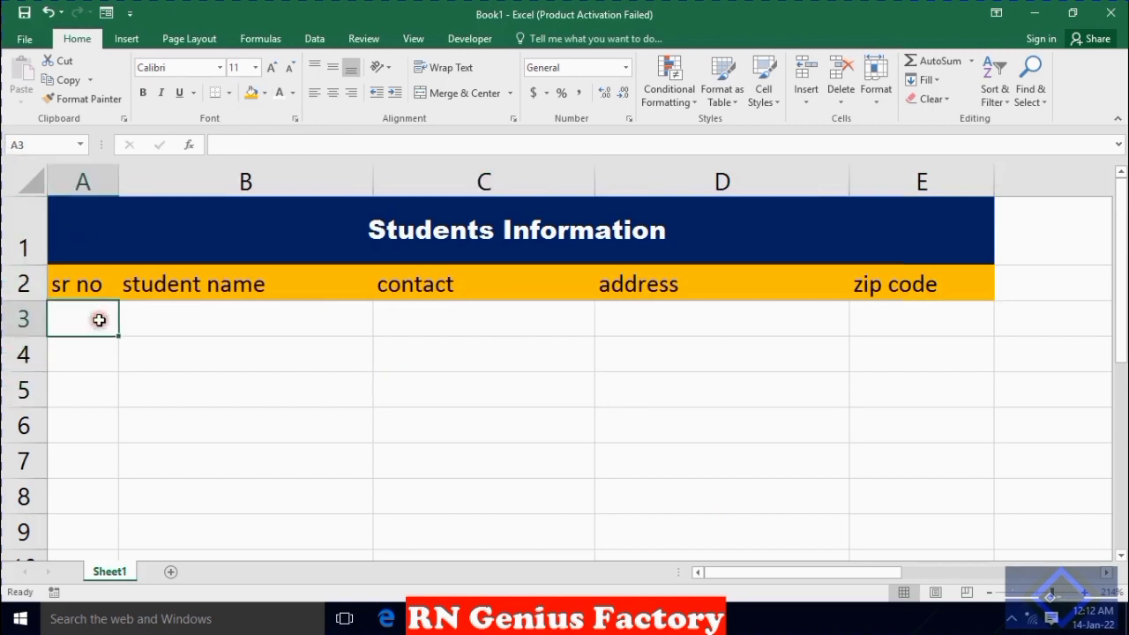
{"action": "type", "text": "1"}
{"action": "key", "text": "Return"}
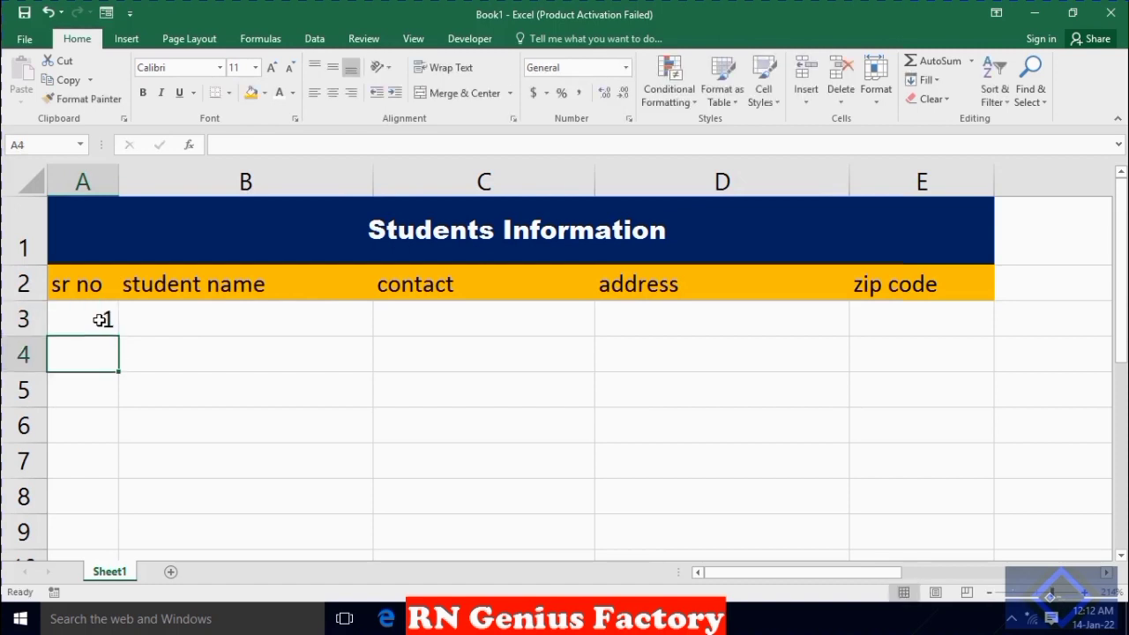
{"action": "type", "text": "2"}
{"action": "key", "text": "Return"}
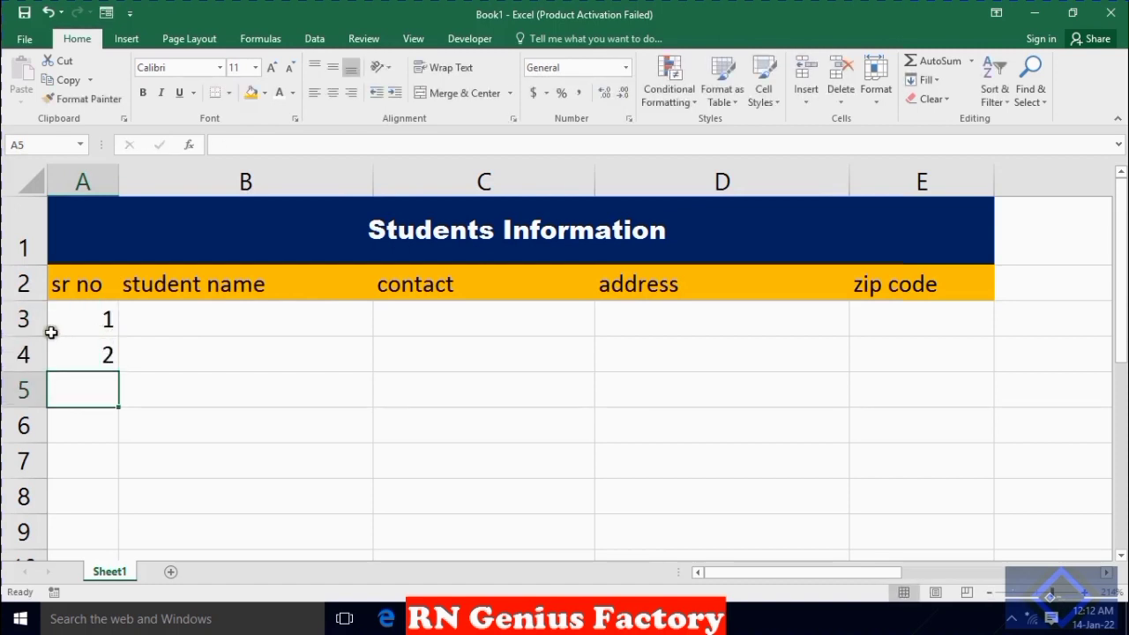
{"action": "left_click_drag", "start_coordinate": [81, 320], "coordinate": [112, 503]}
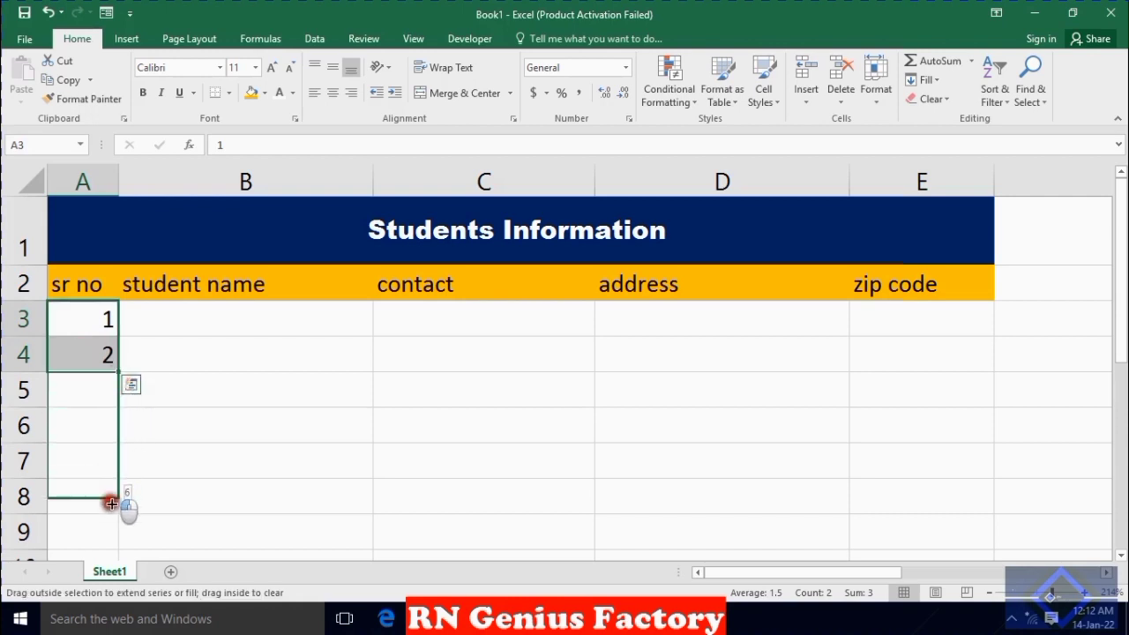
{"action": "mouse_move", "coordinate": [111, 503]}
{"action": "left_mouse_down"}
{"action": "mouse_move", "coordinate": [110, 560]}
{"action": "mouse_move", "coordinate": [117, 454]}
{"action": "mouse_move", "coordinate": [118, 465]}
{"action": "left_mouse_up"}
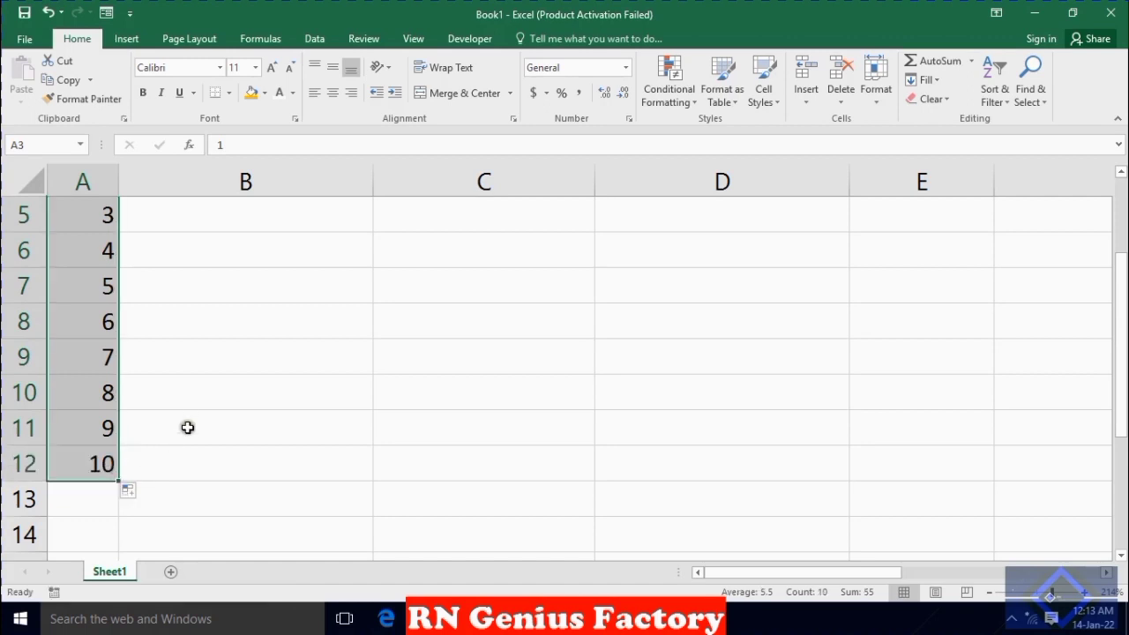
{"action": "scroll", "coordinate": [187, 428], "scroll_direction": "up", "scroll_amount": 2}
{"action": "left_click", "coordinate": [209, 350]}
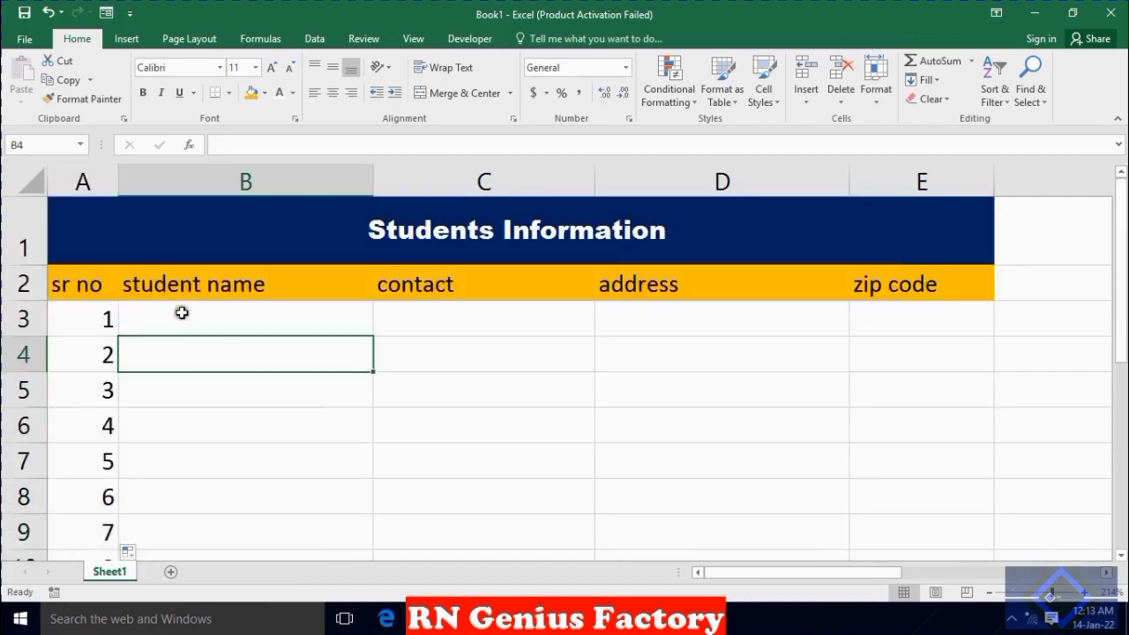
Step: Enter a test student's name, contact, address and zip code in B3:E3, then delete them
{"action": "left_click", "coordinate": [198, 323]}
{"action": "type", "text": "P"}
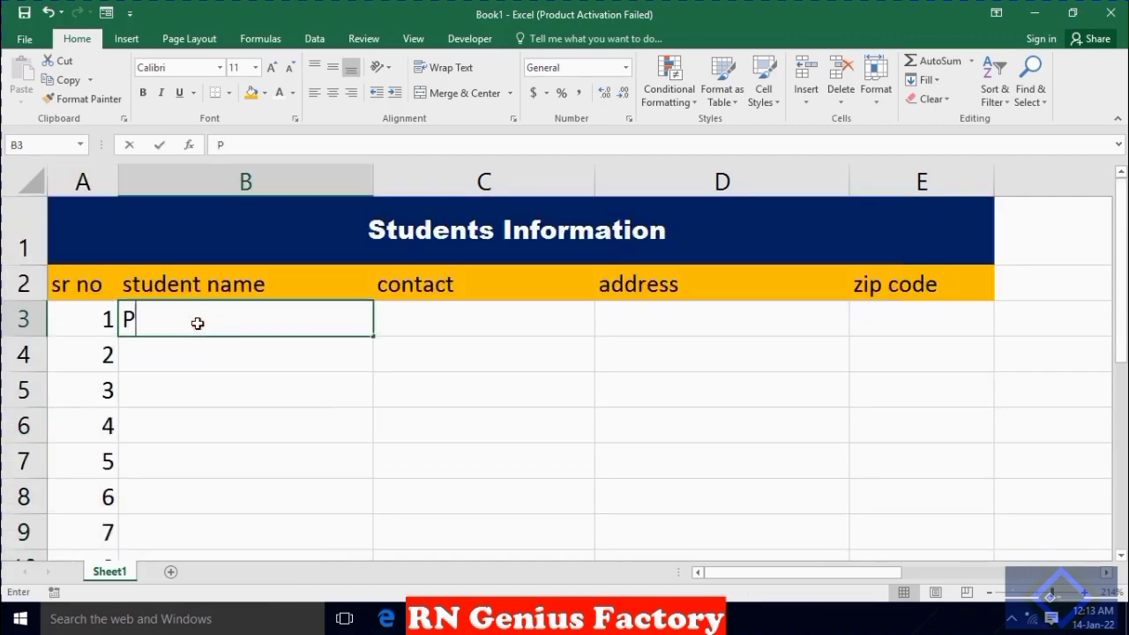
{"action": "type", "text": "rice"}
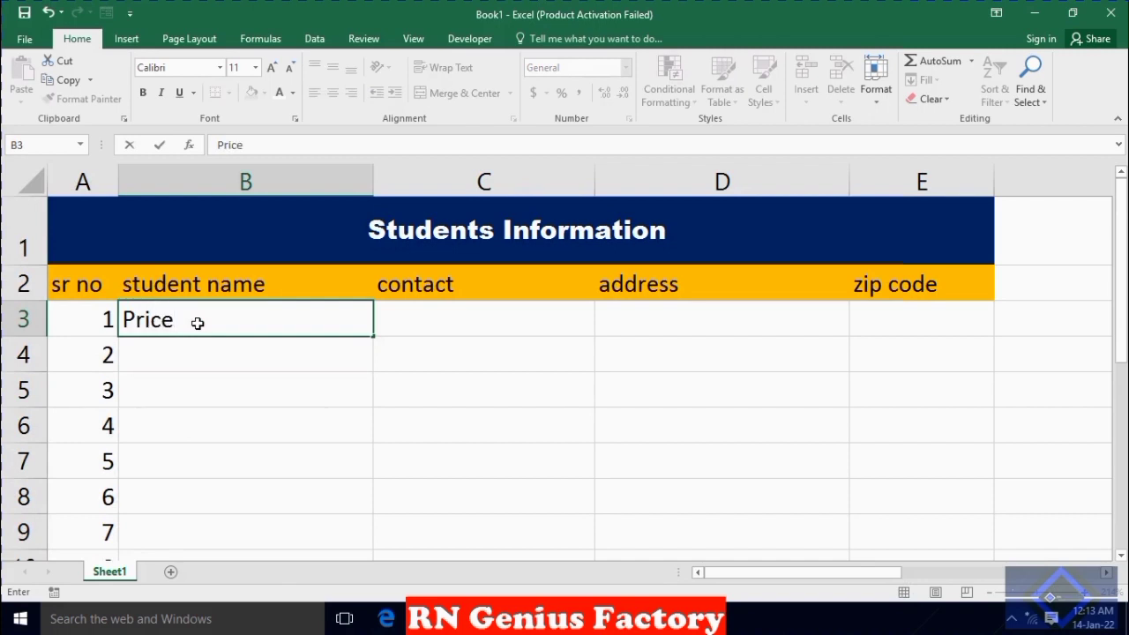
{"action": "key", "text": "Tab"}
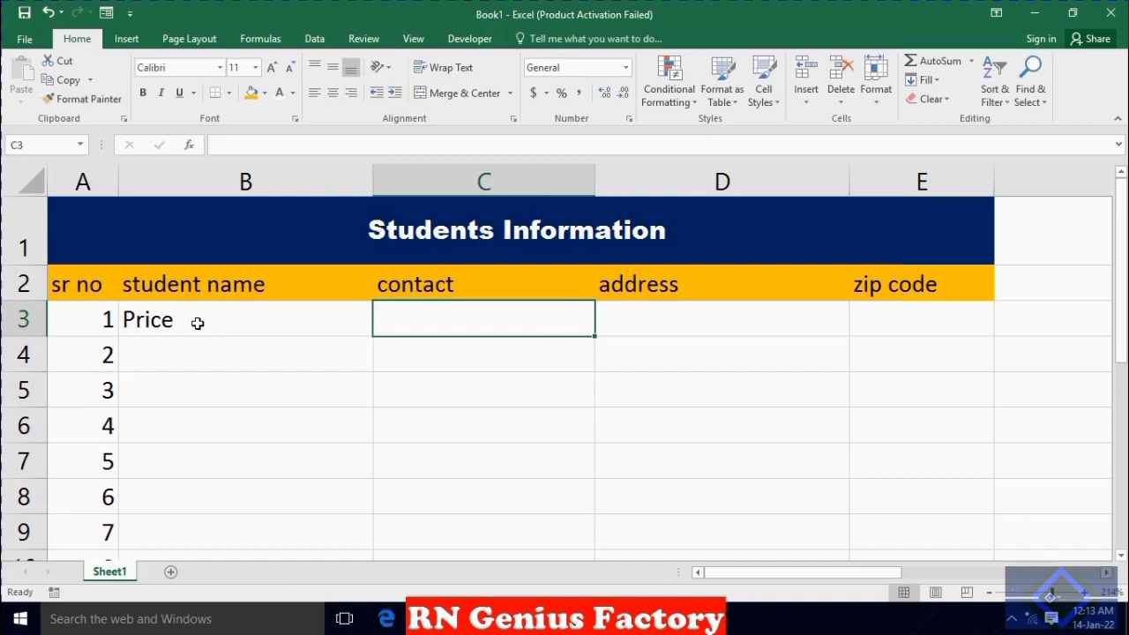
{"action": "type", "text": "986633"}
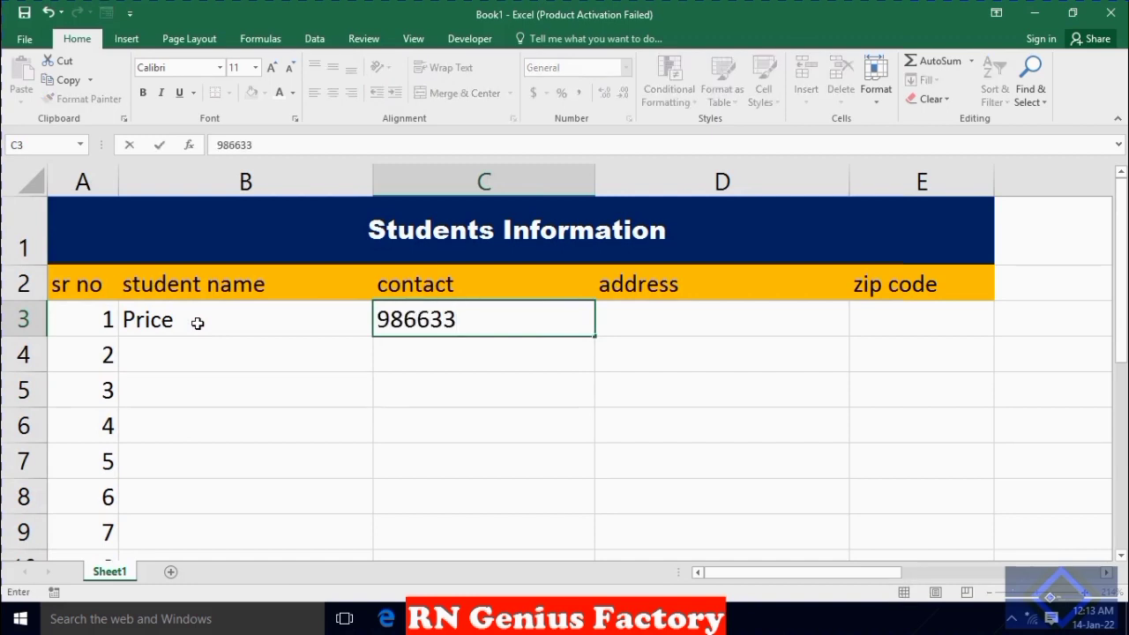
{"action": "key", "text": "Tab"}
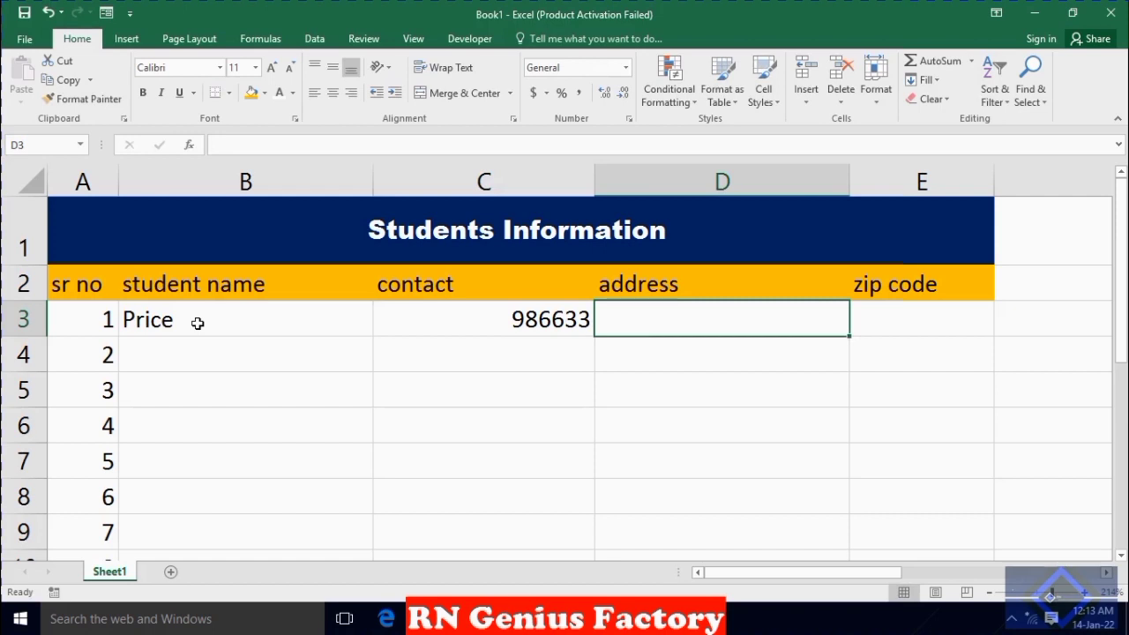
{"action": "type", "text": "ddhsfhj"}
{"action": "key", "text": "Tab"}
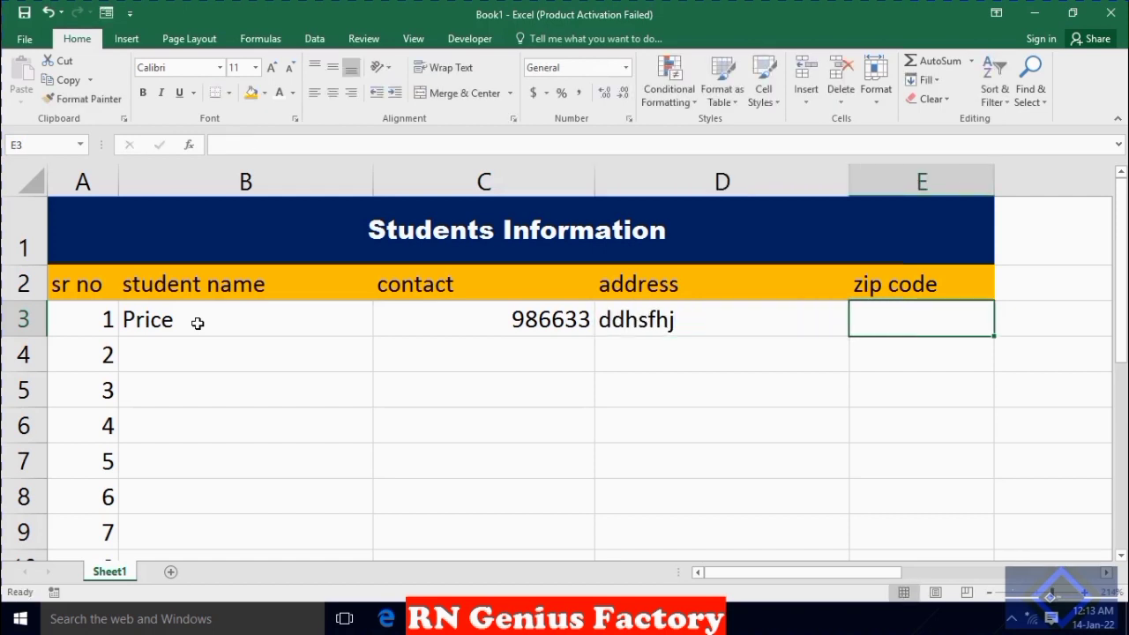
{"action": "type", "text": "445687"}
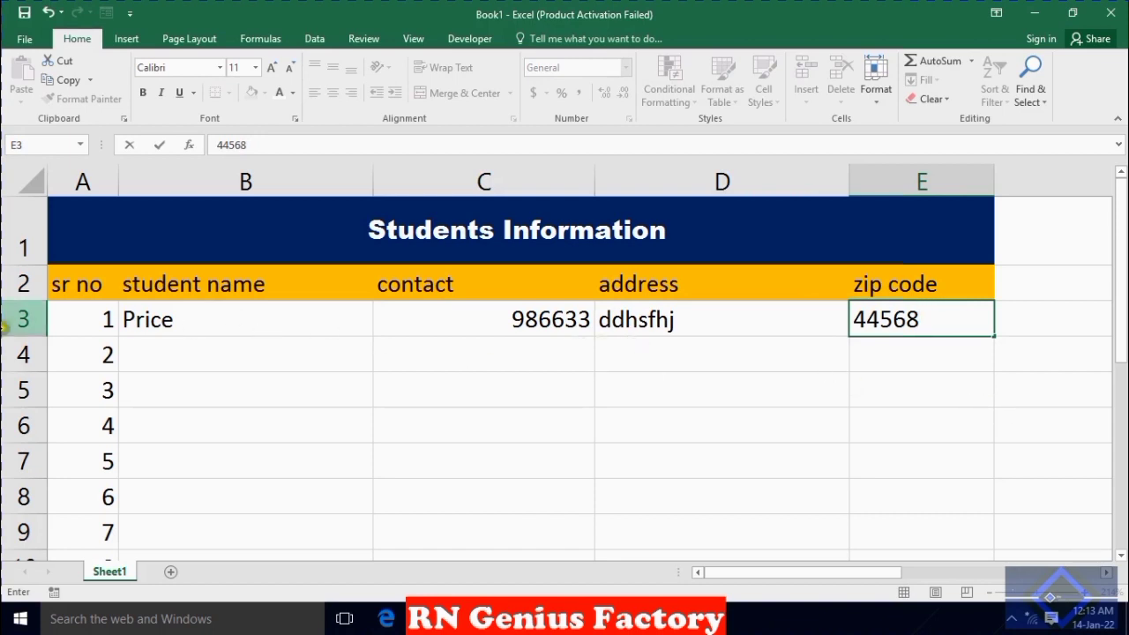
{"action": "left_click_drag", "start_coordinate": [225, 331], "coordinate": [877, 319]}
{"action": "key", "text": "Delete"}
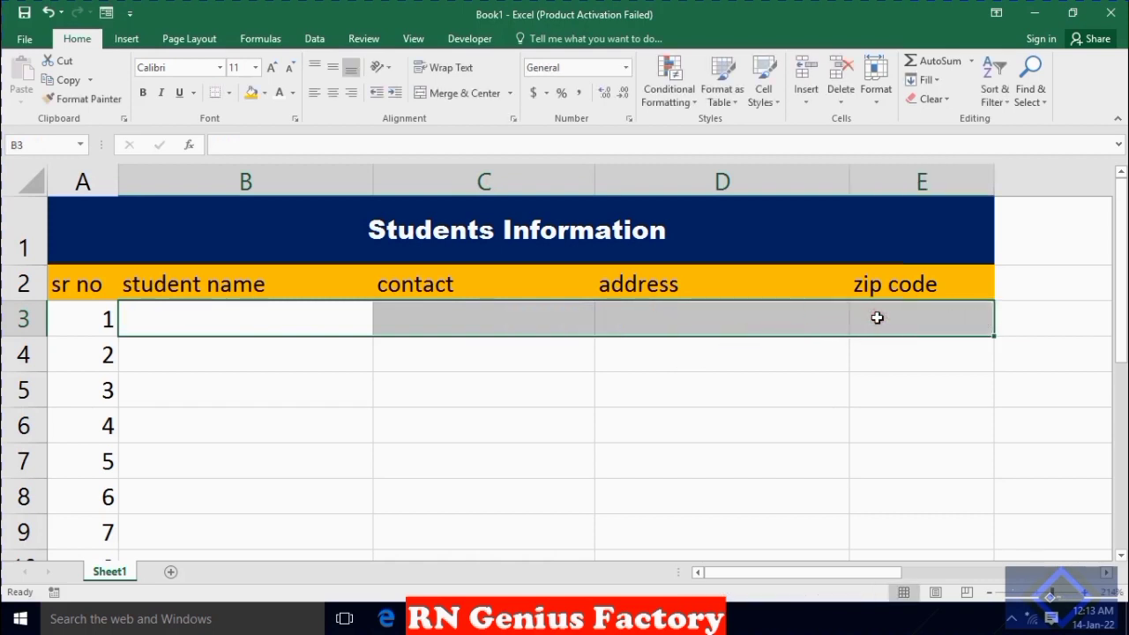
Step: Remove the Form... command from the Quick Access Toolbar in Excel Options
{"action": "left_click", "coordinate": [516, 458]}
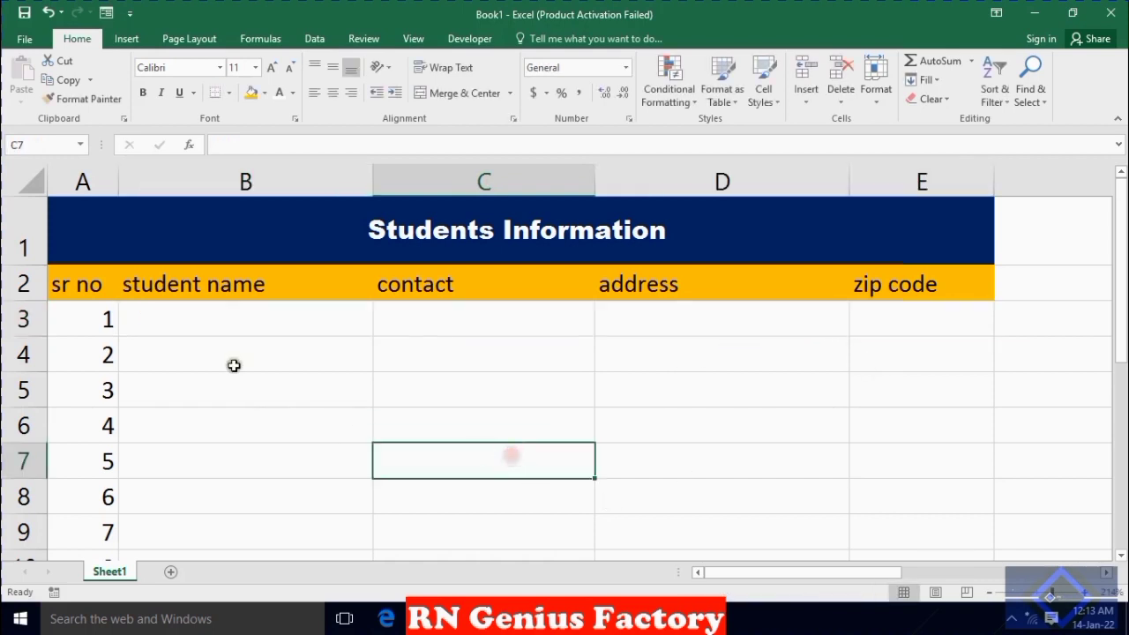
{"action": "left_click", "coordinate": [41, 41]}
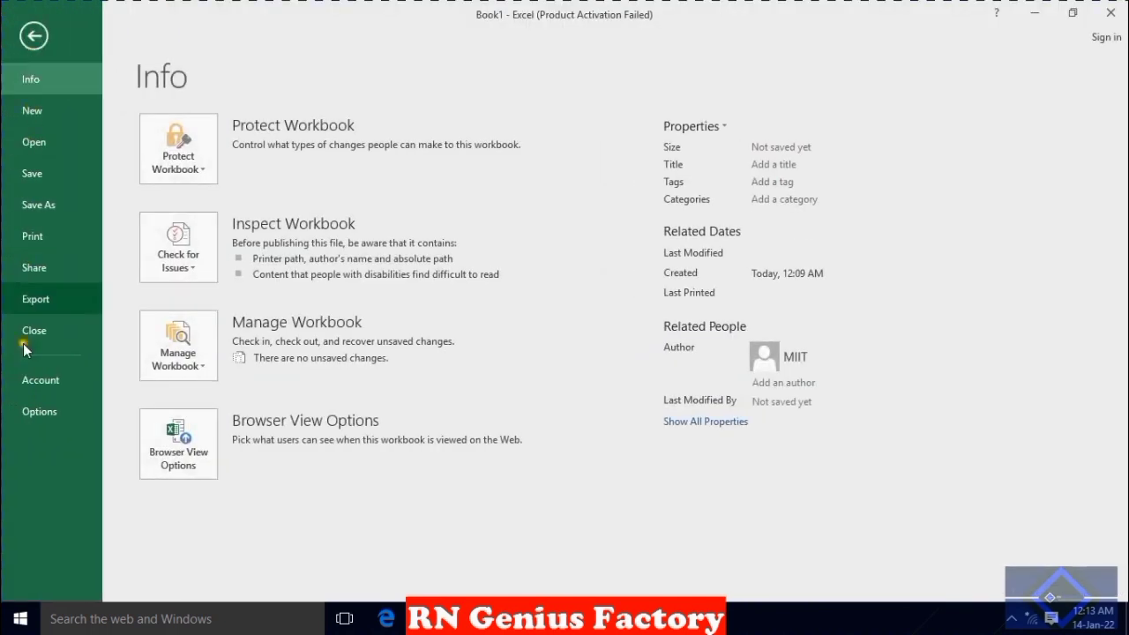
{"action": "left_click", "coordinate": [35, 415]}
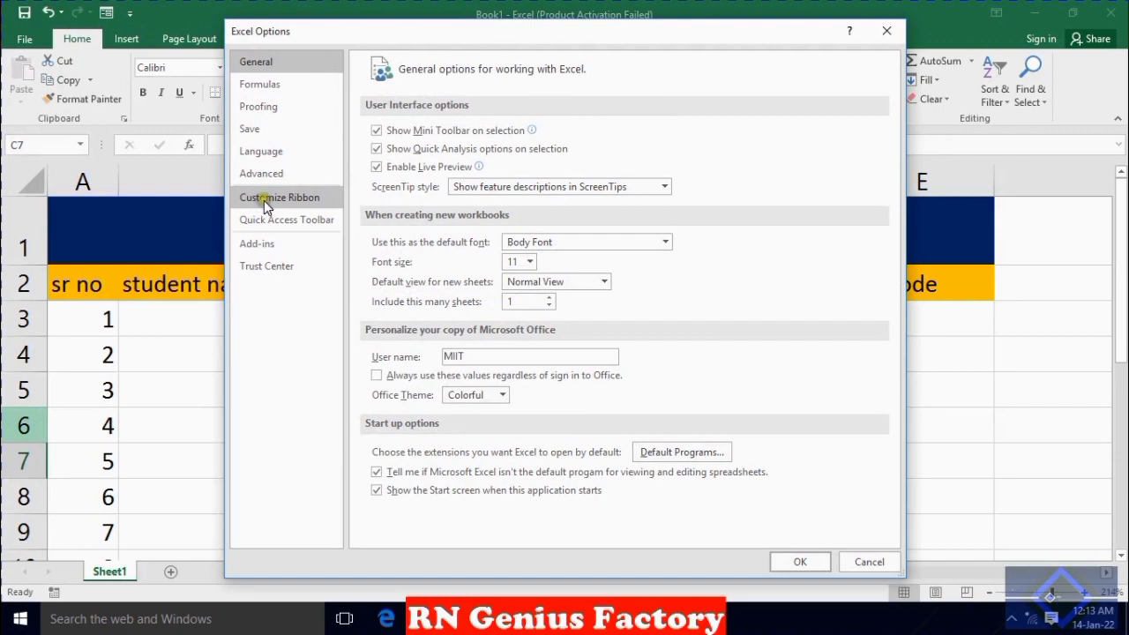
{"action": "left_click", "coordinate": [269, 223]}
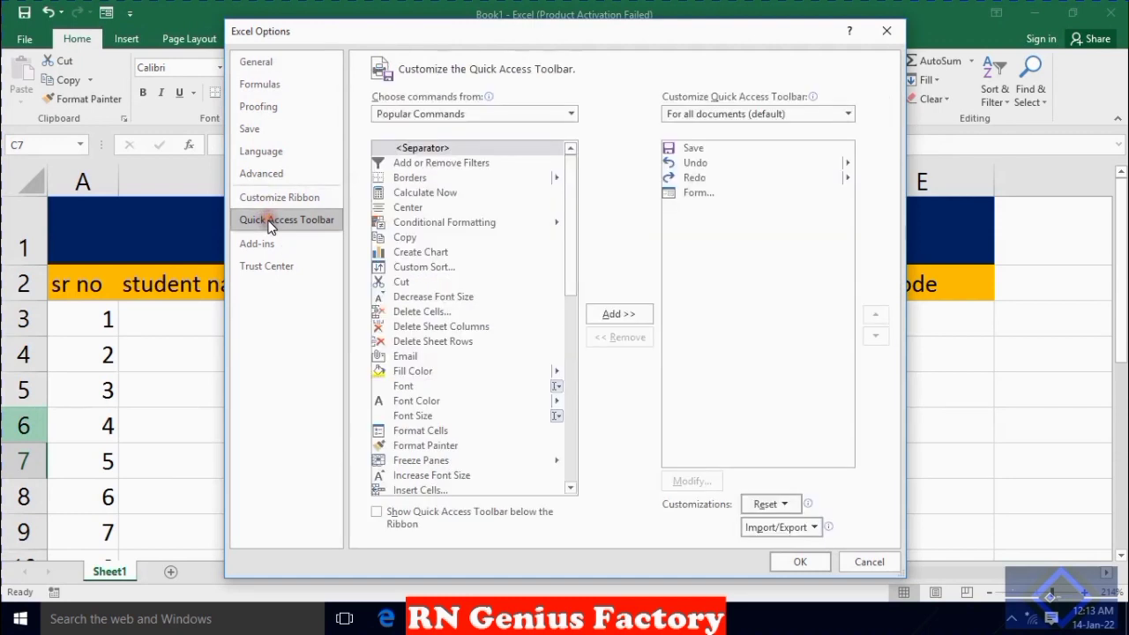
{"action": "left_click", "coordinate": [690, 194]}
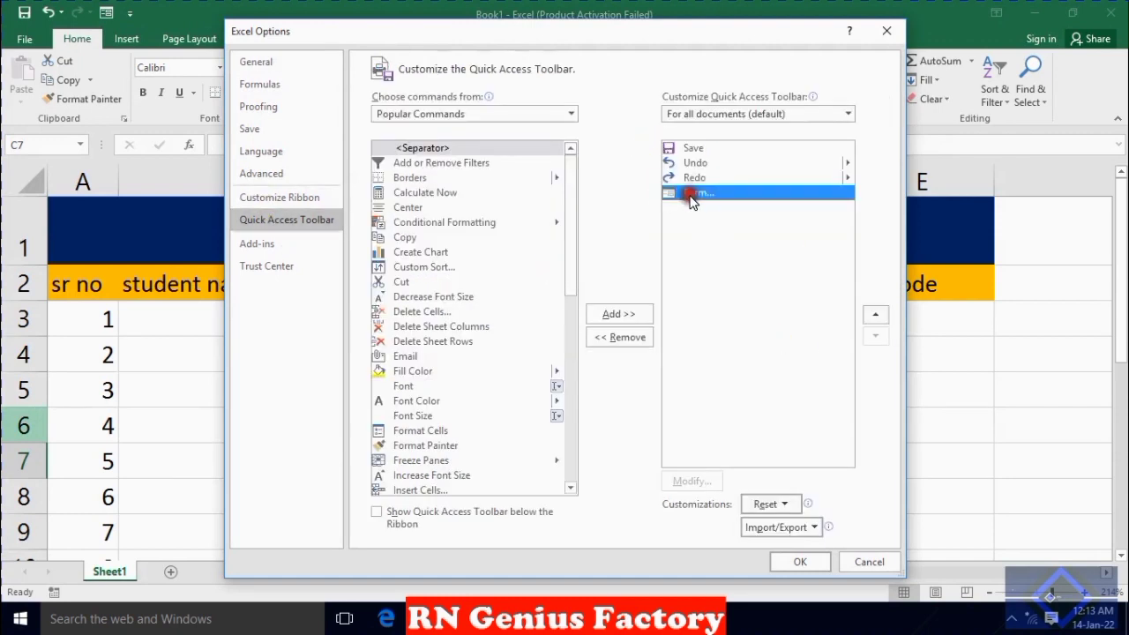
{"action": "left_click", "coordinate": [608, 336]}
{"action": "left_click", "coordinate": [797, 564]}
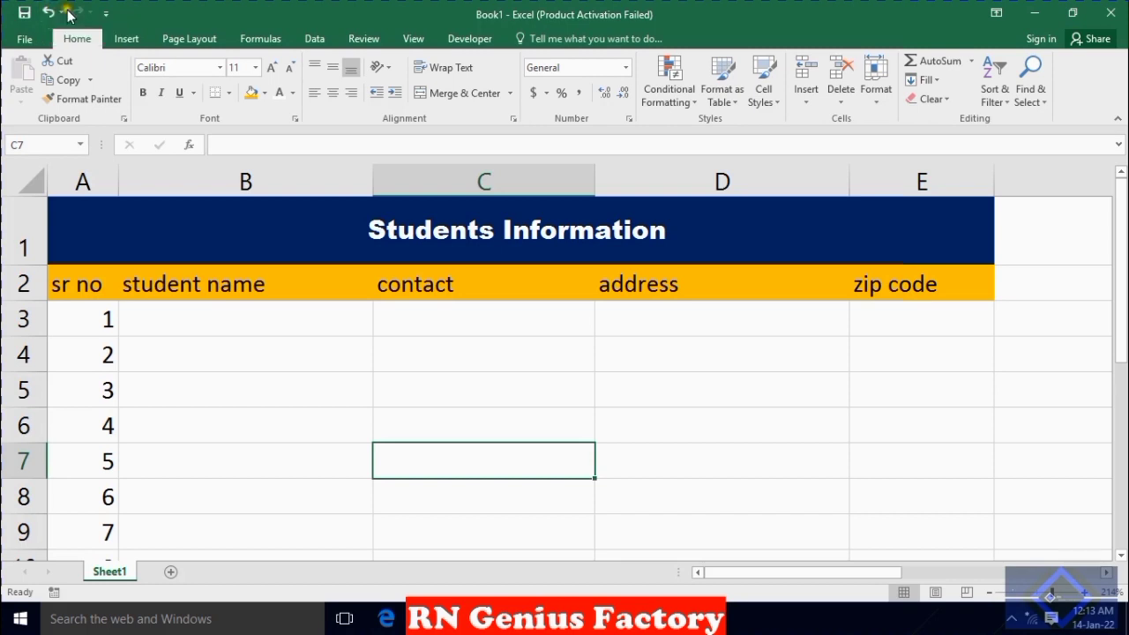
Step: Open the Quick Access Toolbar settings in Excel Options and search Popular Commands for Form
{"action": "left_click", "coordinate": [106, 13]}
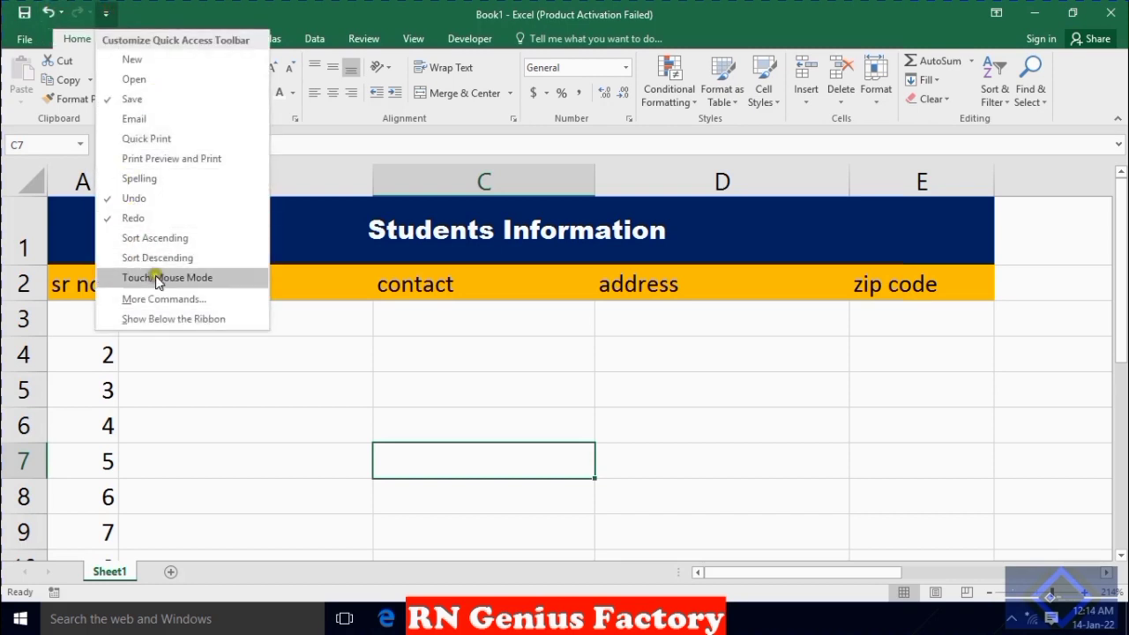
{"action": "left_click", "coordinate": [152, 351]}
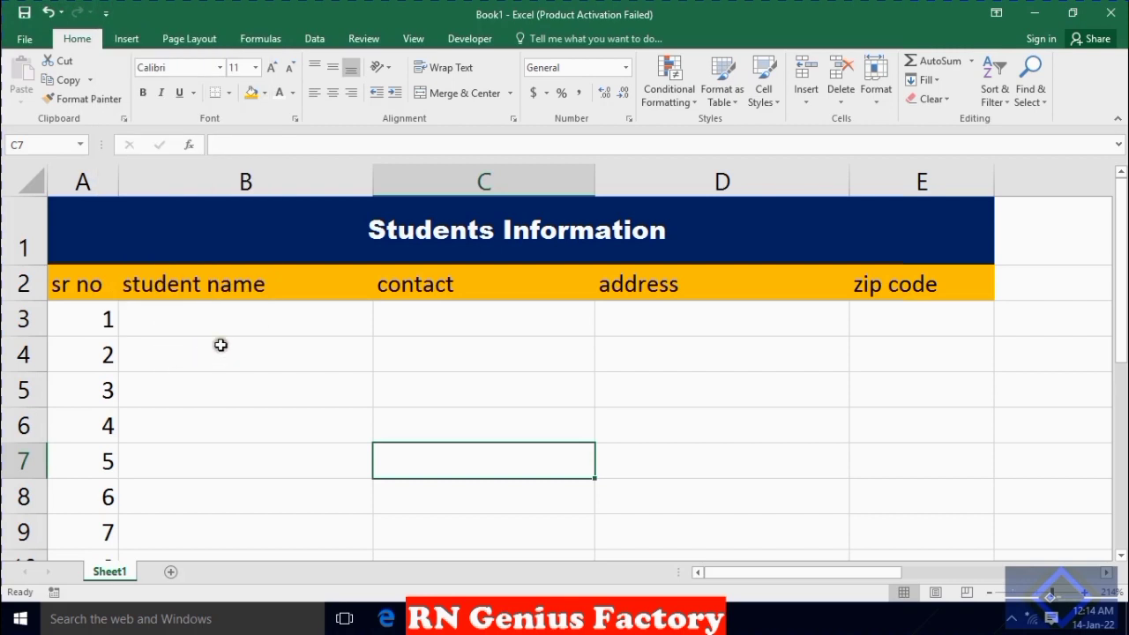
{"action": "left_click", "coordinate": [25, 38]}
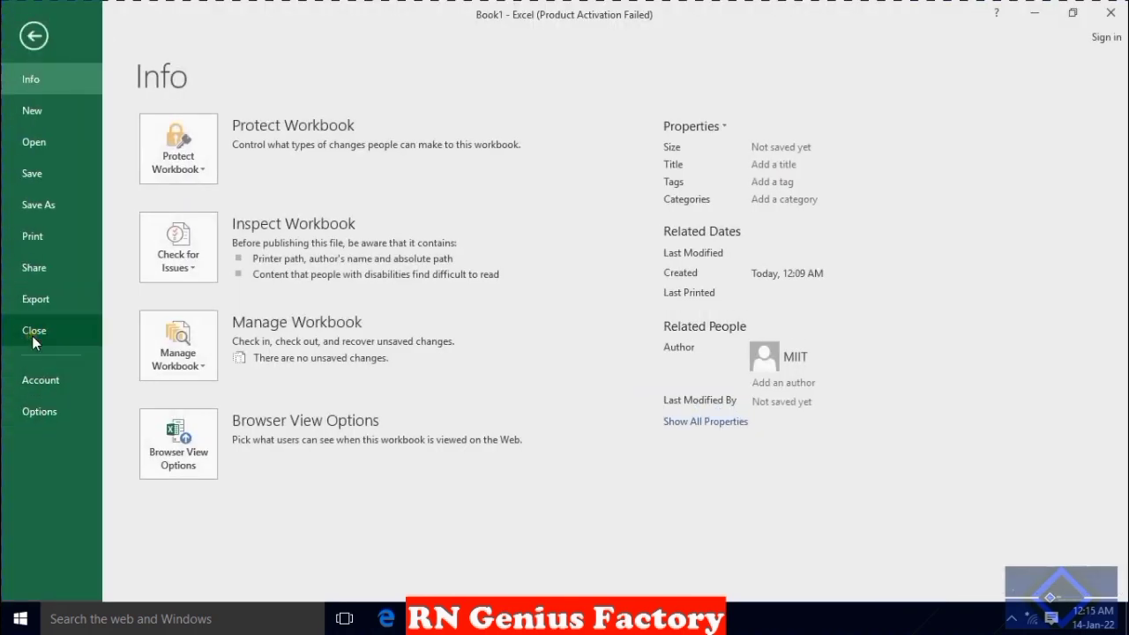
{"action": "left_click", "coordinate": [33, 413]}
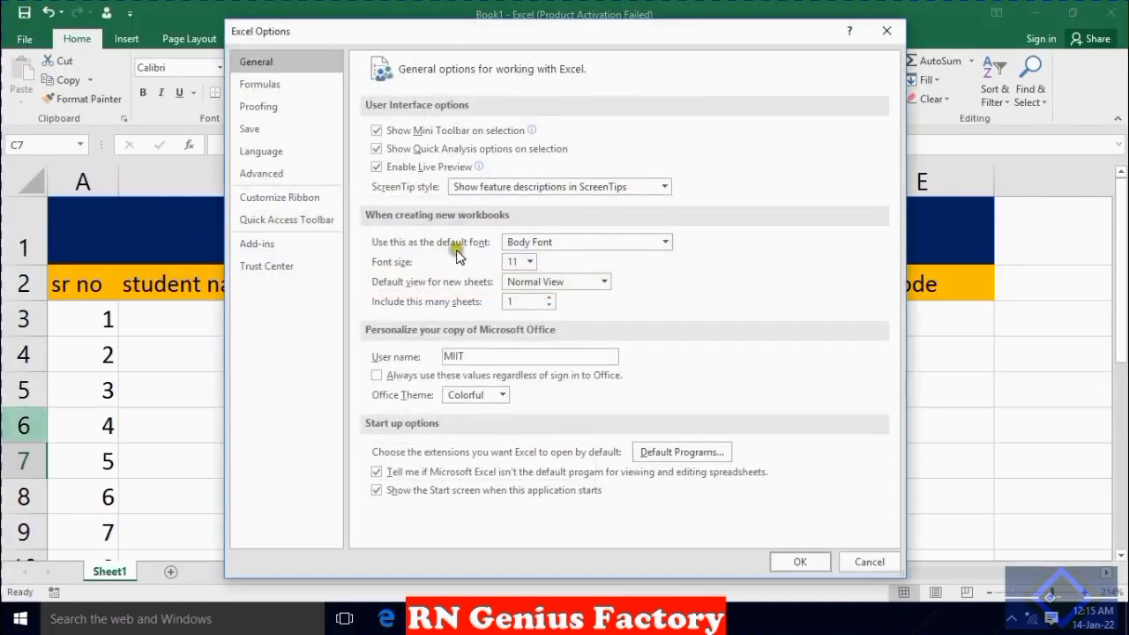
{"action": "left_click", "coordinate": [291, 221]}
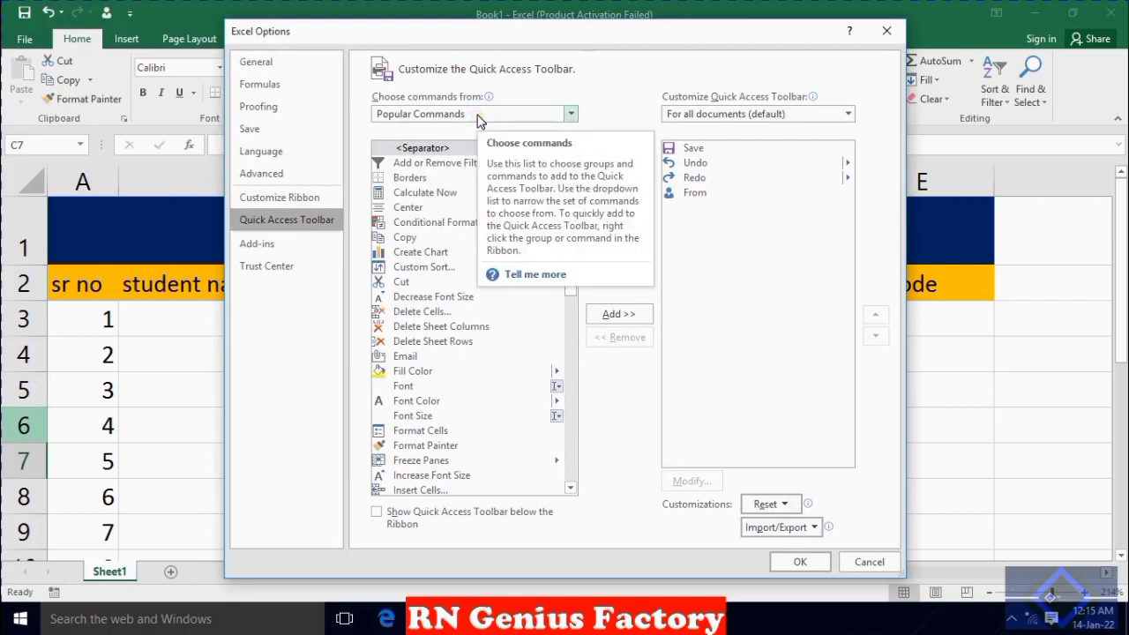
{"action": "left_click", "coordinate": [438, 224]}
{"action": "key", "text": "f"}
{"action": "key", "text": "f"}
{"action": "key", "text": "f"}
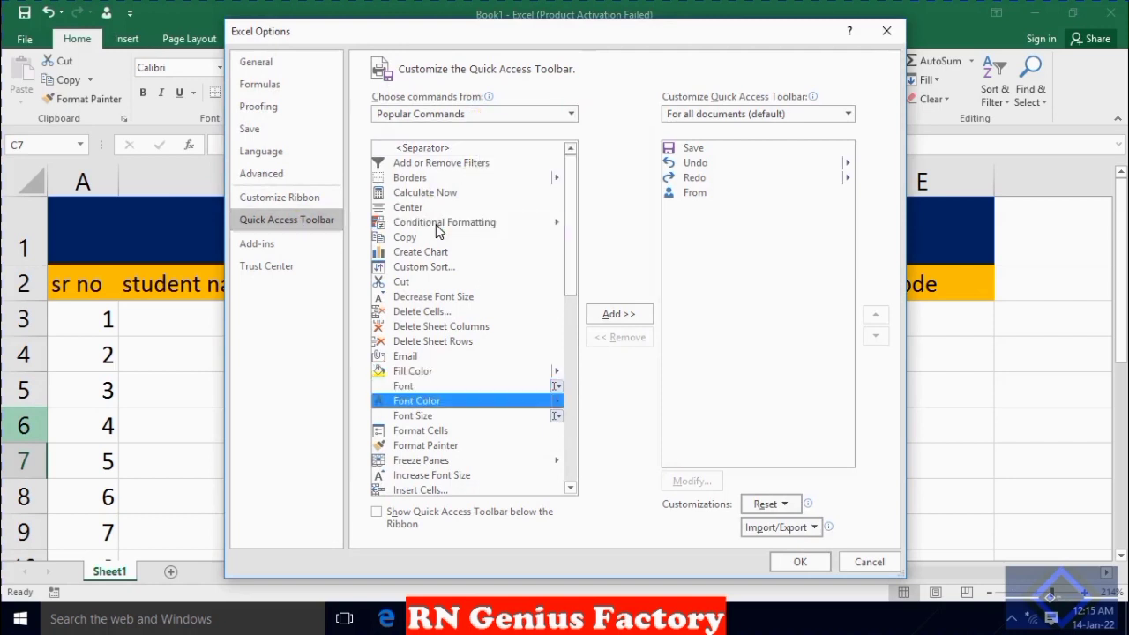
{"action": "key", "text": "f"}
{"action": "key", "text": "f"}
{"action": "key", "text": "f"}
{"action": "key", "text": "f"}
{"action": "key", "text": "o"}
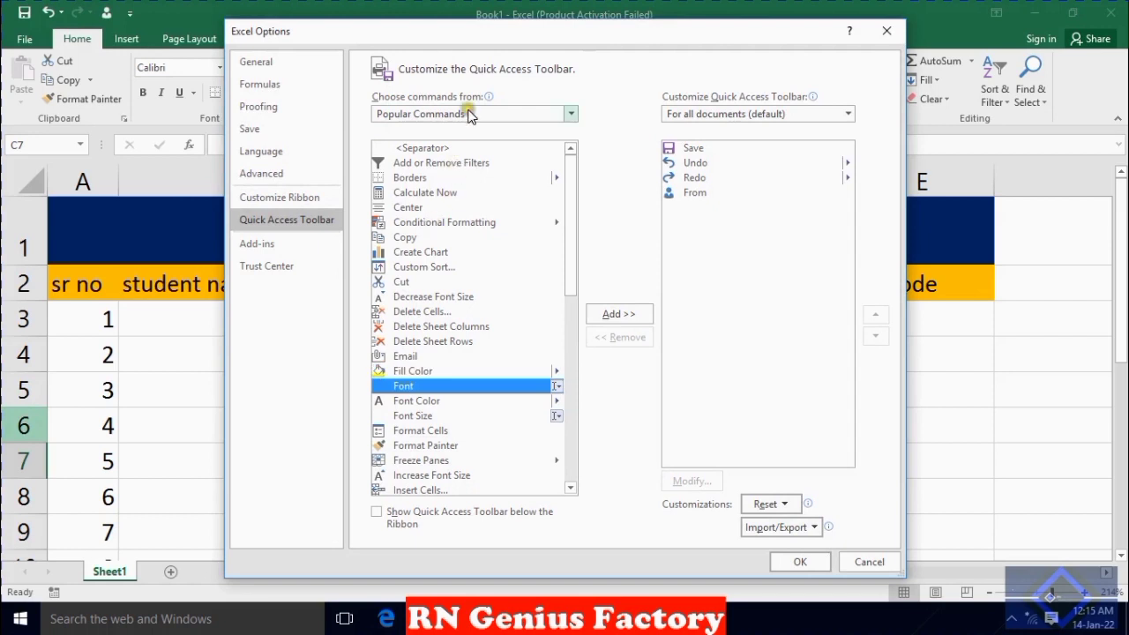
Step: Switch to All Commands, add Form... to the Quick Access Toolbar, and confirm
{"action": "left_click", "coordinate": [465, 109]}
{"action": "left_click", "coordinate": [439, 162]}
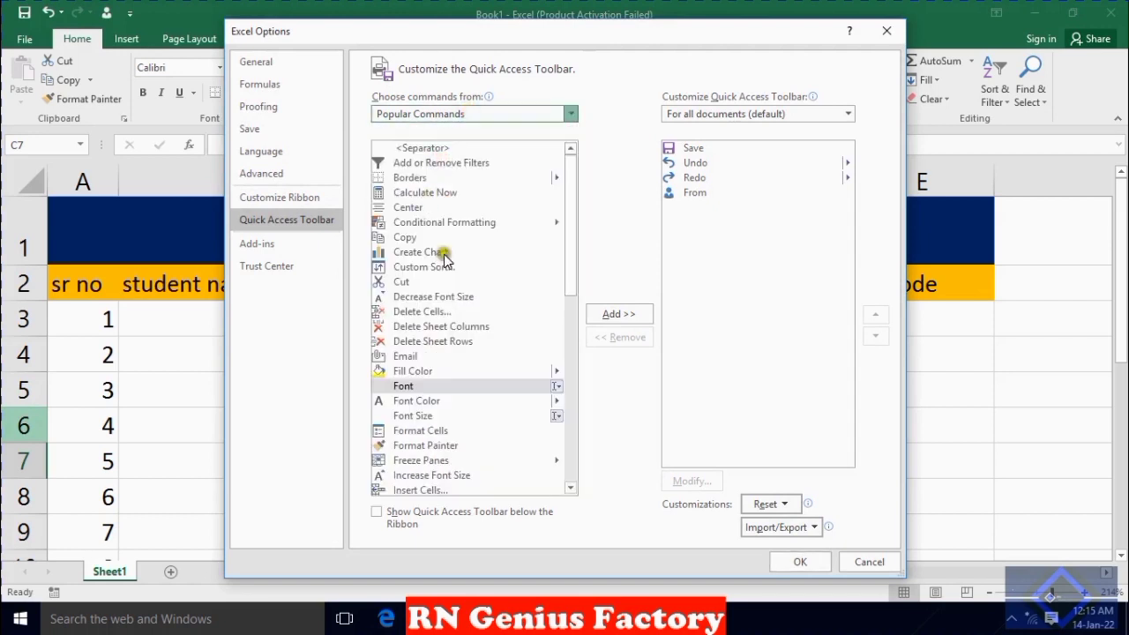
{"action": "left_click", "coordinate": [412, 324]}
{"action": "key", "text": "f"}
{"action": "key", "text": "f"}
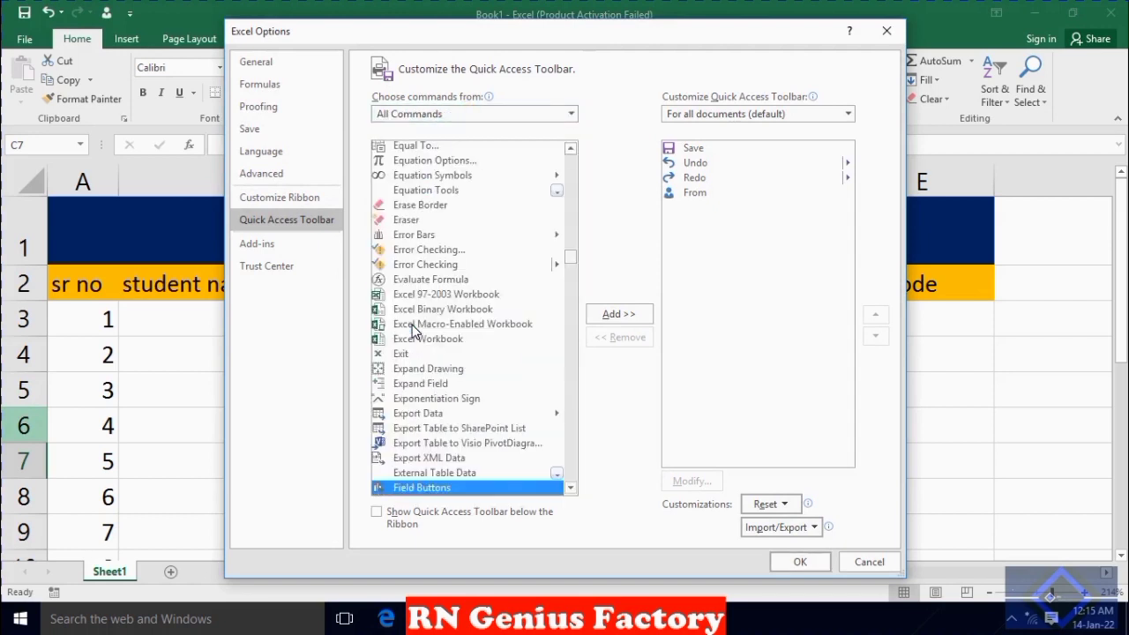
{"action": "key", "text": "f"}
{"action": "key", "text": "f"}
{"action": "key", "text": "f"}
{"action": "key", "text": "f"}
{"action": "key", "text": "f"}
{"action": "key", "text": "f"}
{"action": "key", "text": "f"}
{"action": "key", "text": "f"}
{"action": "key", "text": "f"}
{"action": "key", "text": "f"}
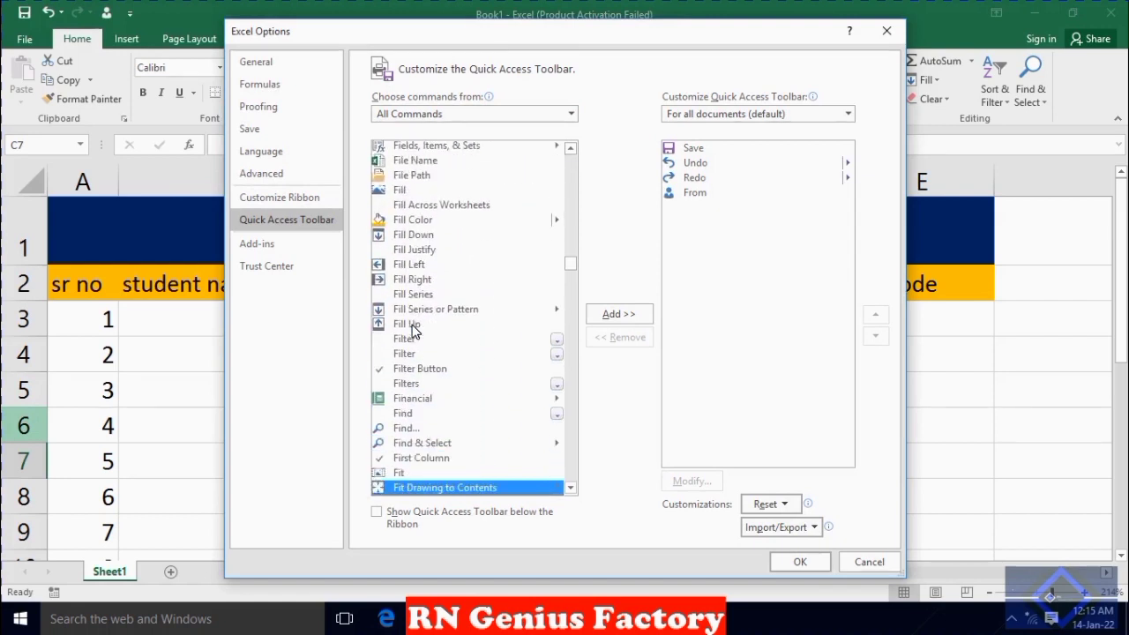
{"action": "key", "text": "f"}
{"action": "key", "text": "f"}
{"action": "key", "text": "f"}
{"action": "key", "text": "f"}
{"action": "key", "text": "f"}
{"action": "key", "text": "f"}
{"action": "key", "text": "f"}
{"action": "key", "text": "f"}
{"action": "key", "text": "f"}
{"action": "key", "text": "f"}
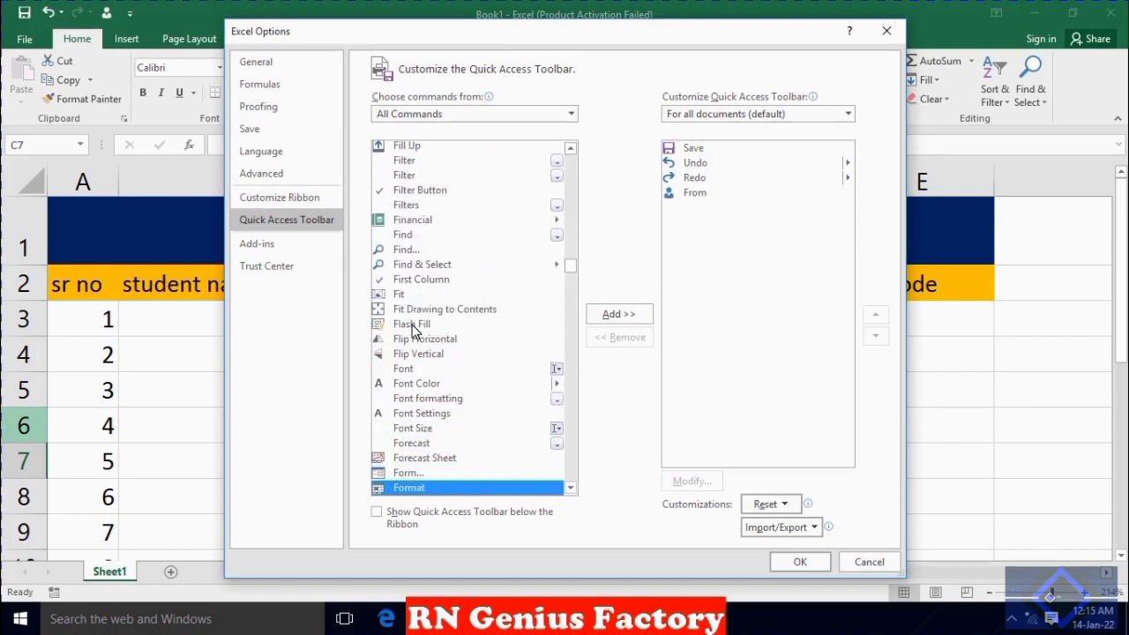
{"action": "key", "text": "f"}
{"action": "left_click", "coordinate": [408, 457]}
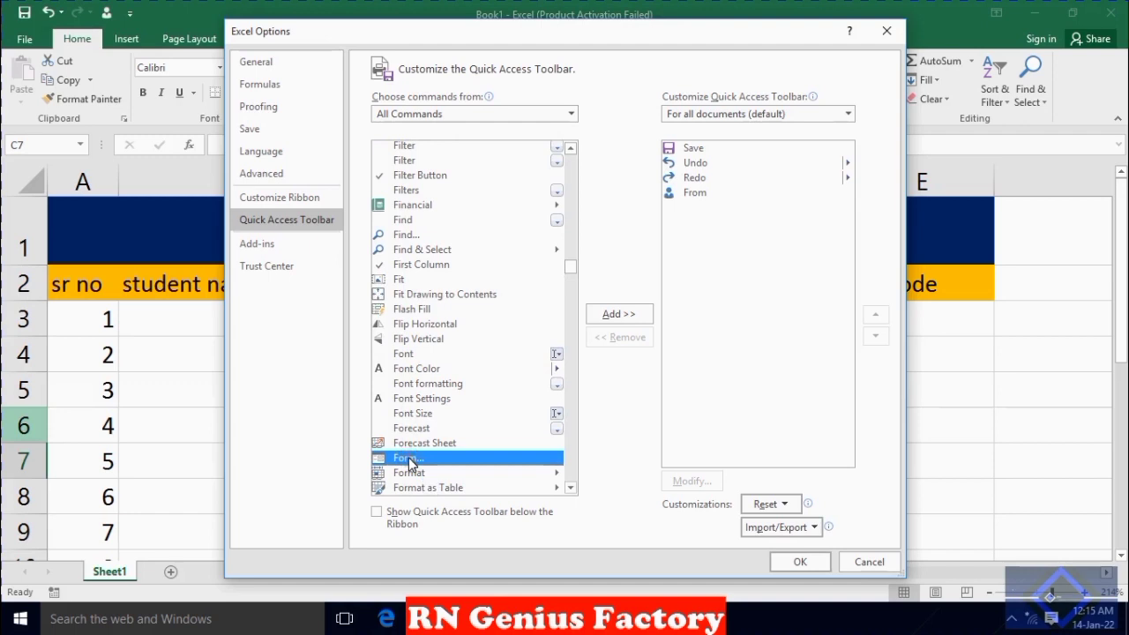
{"action": "left_click", "coordinate": [629, 314]}
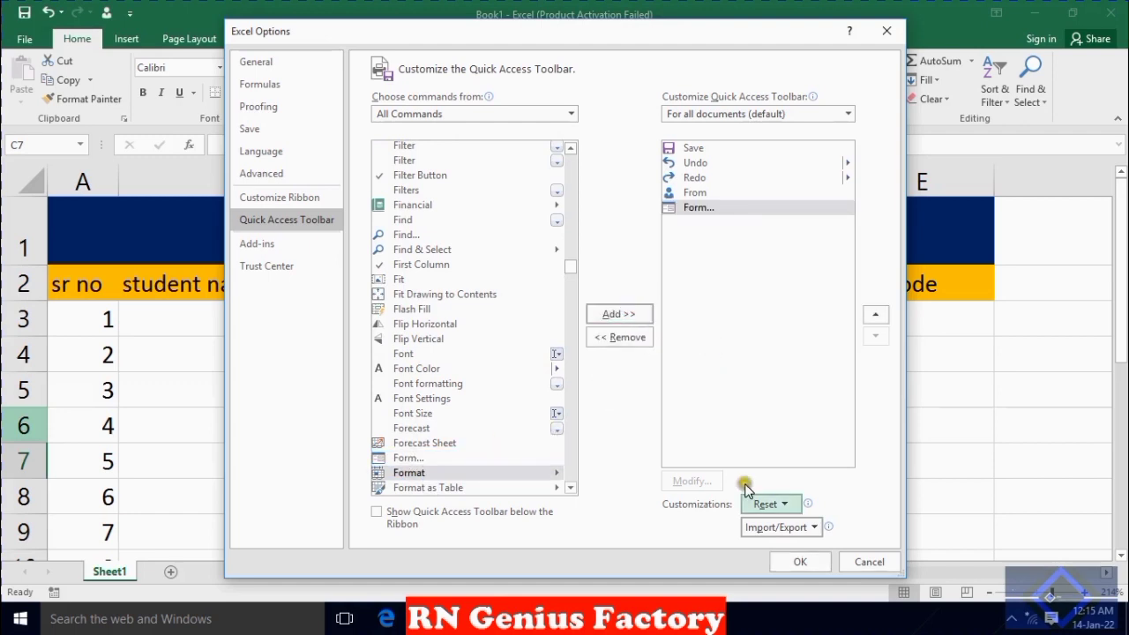
{"action": "left_click", "coordinate": [801, 560]}
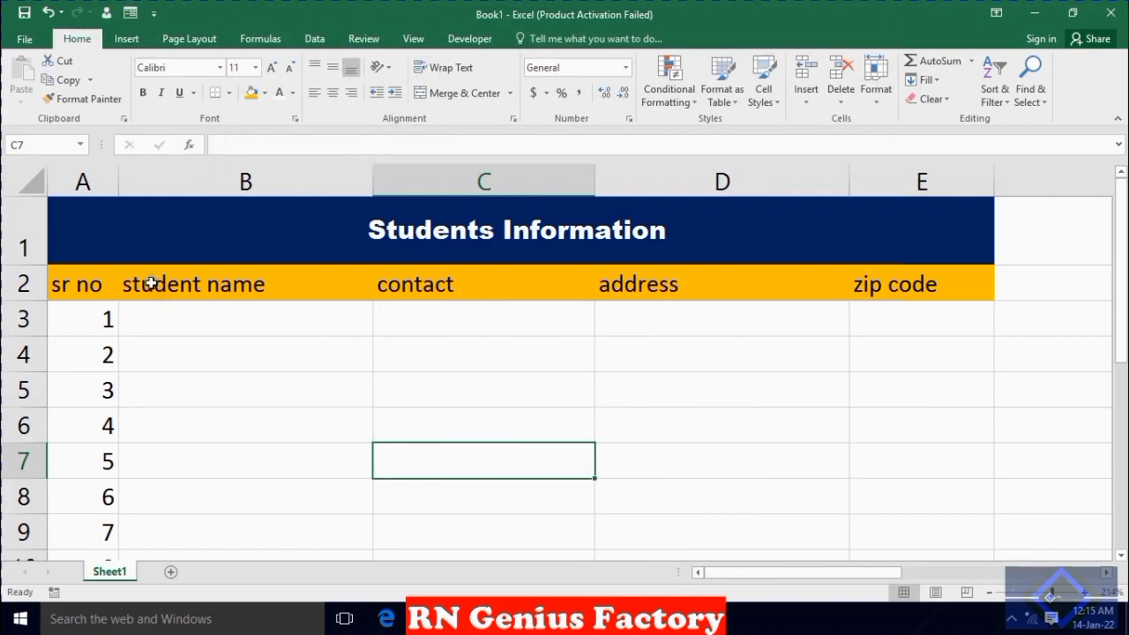
Step: Select headers B2:E2, open the Sheet1 data form using row 2 as labels, and move it aside
{"action": "left_click_drag", "start_coordinate": [151, 283], "coordinate": [633, 293]}
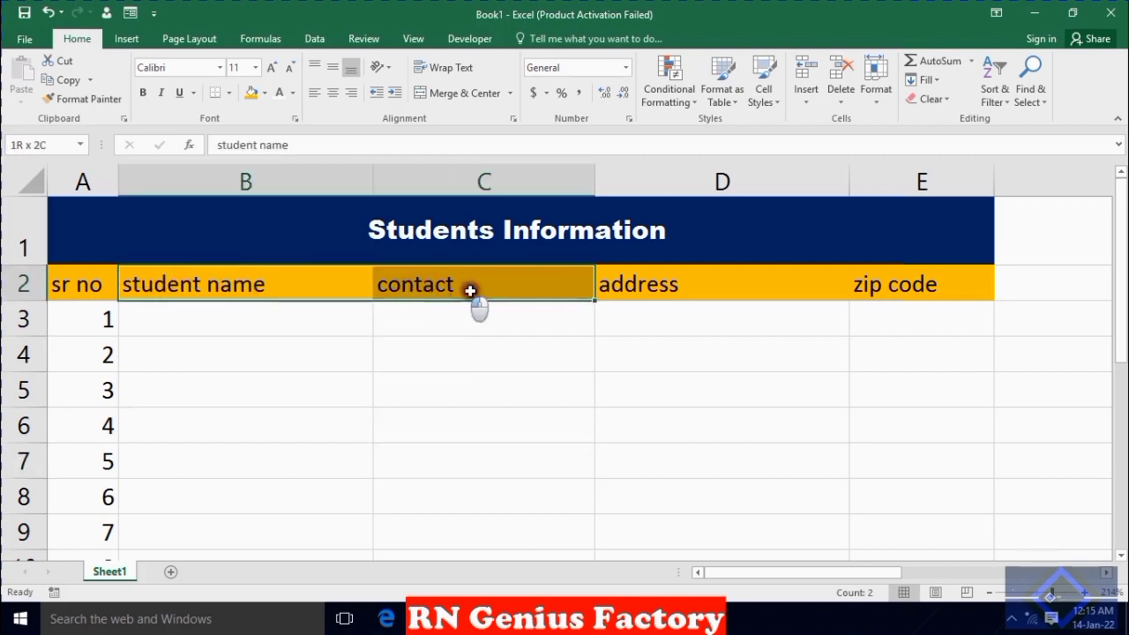
{"action": "left_click_drag", "start_coordinate": [633, 293], "coordinate": [887, 285]}
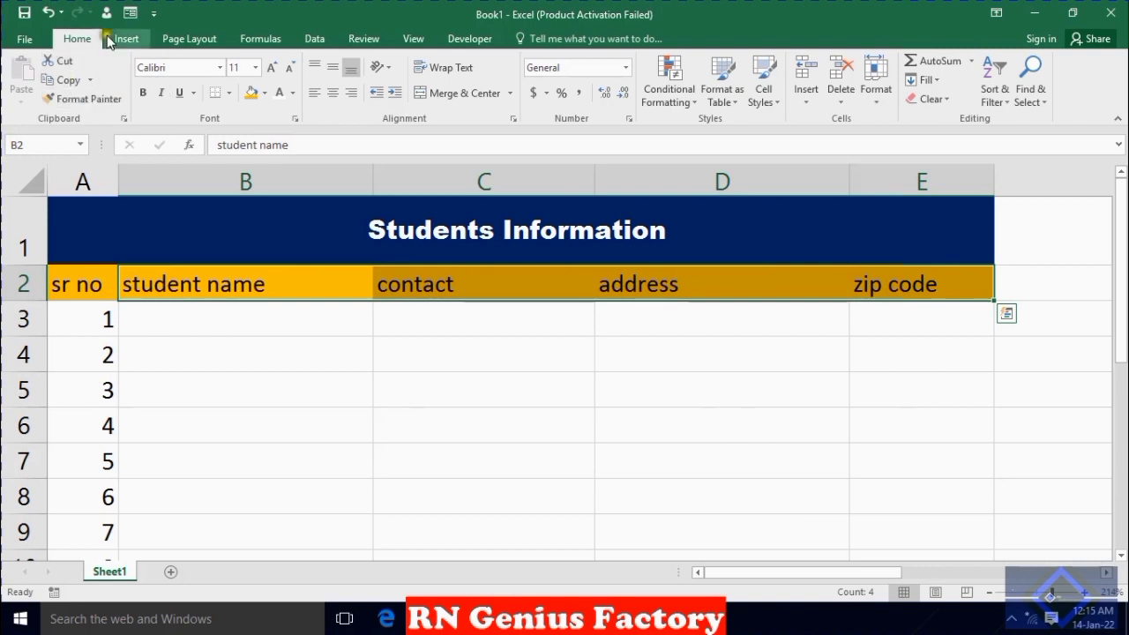
{"action": "left_click", "coordinate": [129, 20]}
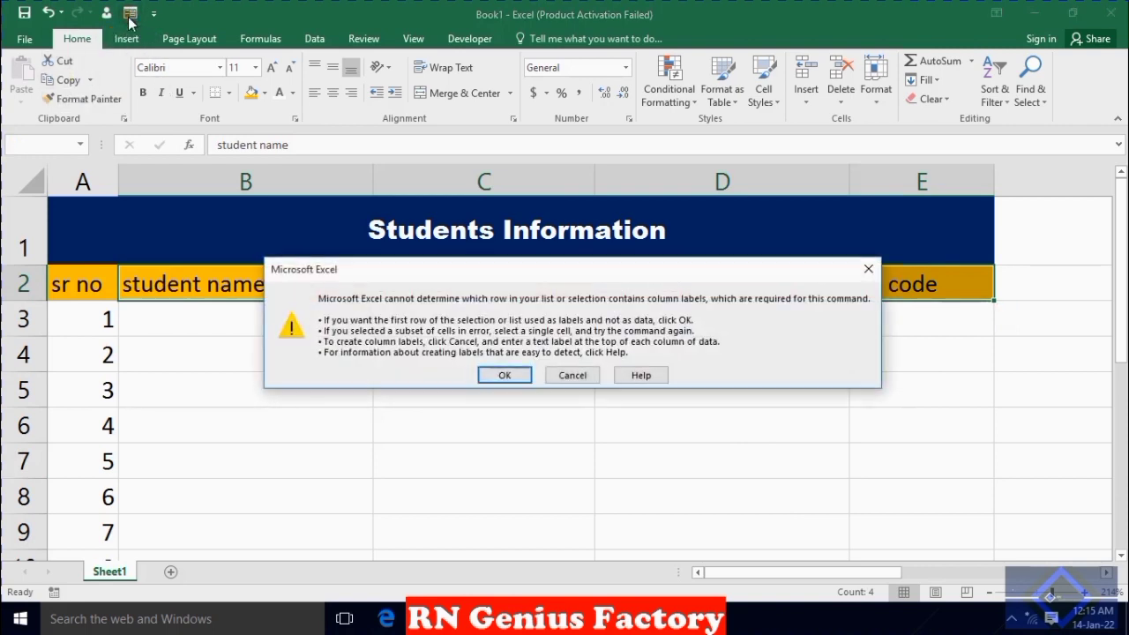
{"action": "left_click", "coordinate": [496, 377]}
{"action": "mouse_move", "coordinate": [559, 297]}
{"action": "left_mouse_down"}
{"action": "mouse_move", "coordinate": [714, 337]}
{"action": "mouse_move", "coordinate": [838, 326]}
{"action": "left_mouse_up"}
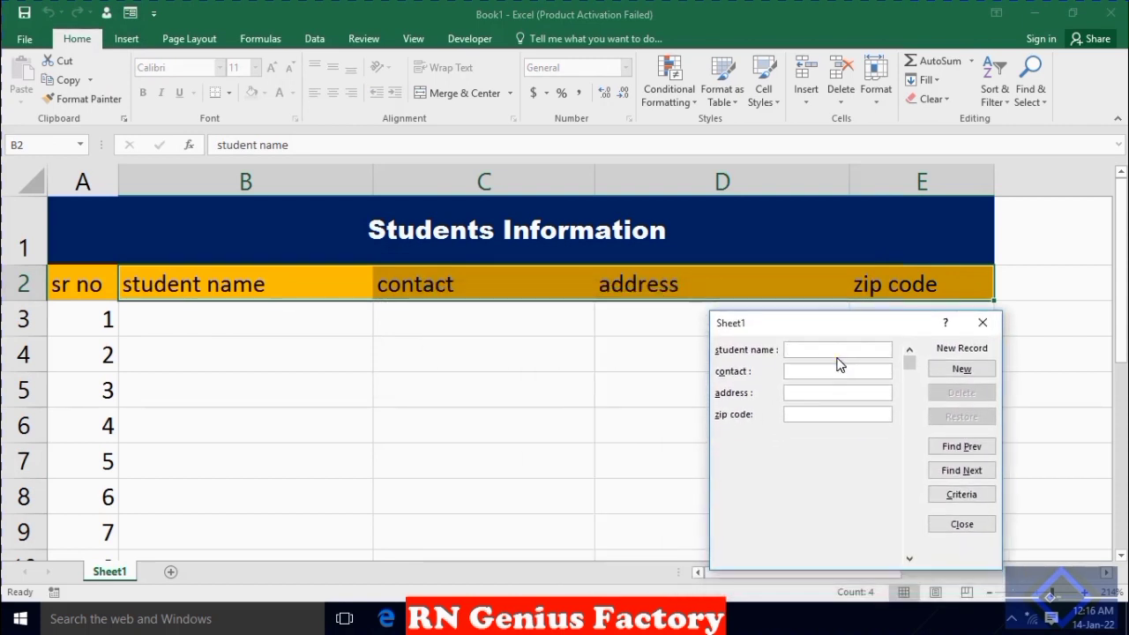
Step: Finish the first student's details with the zip code and add the record as row 3
{"action": "type", "text": "prince"}
{"action": "type", "text": "Lucknow"}
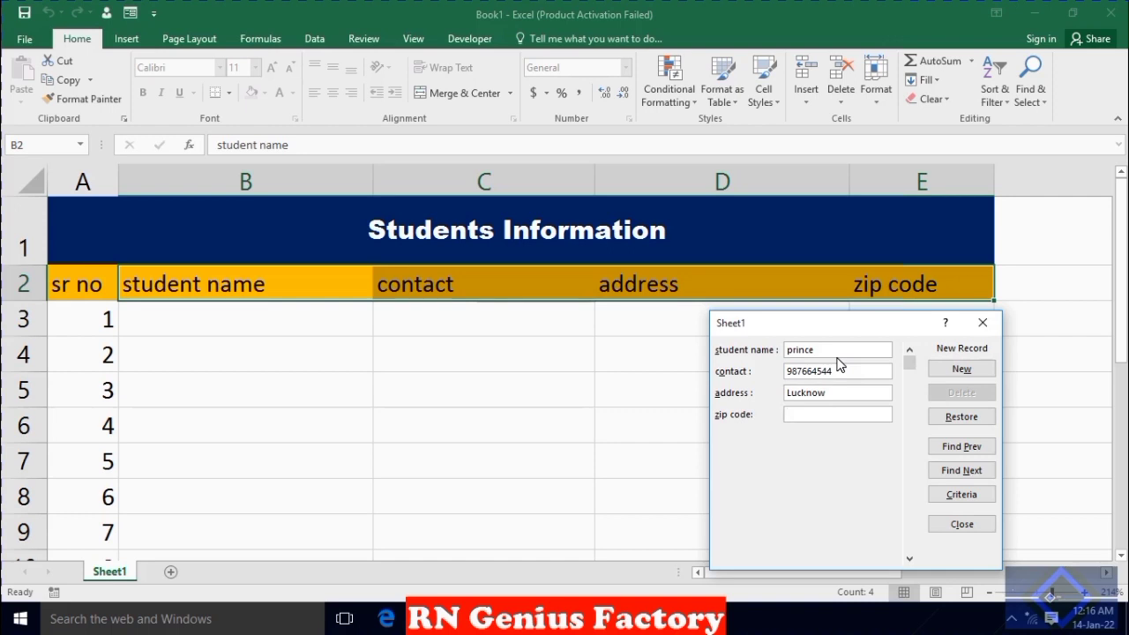
{"action": "type", "text": "89676"}
{"action": "left_click", "coordinate": [963, 372]}
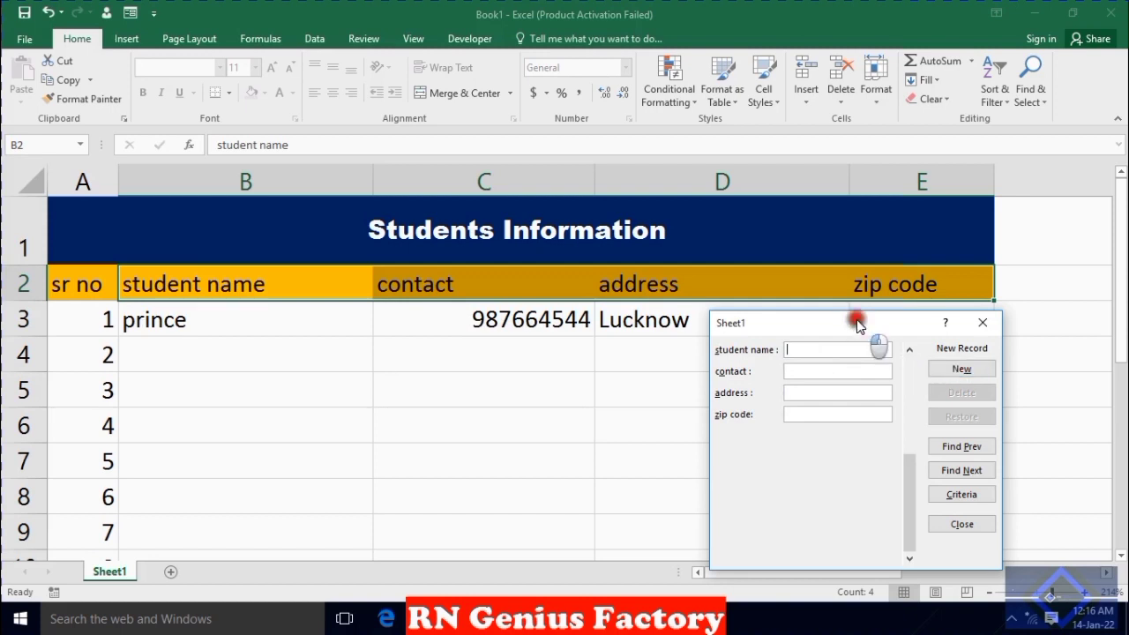
{"action": "left_click_drag", "start_coordinate": [857, 323], "coordinate": [865, 366]}
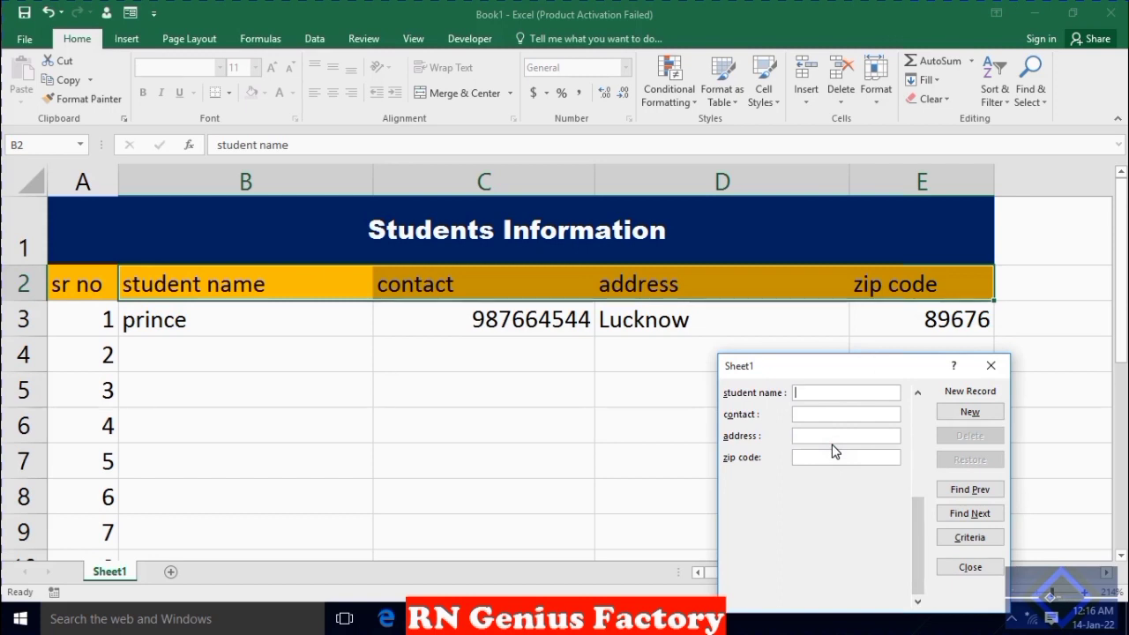
Step: Enter the second student's name, contact, address and corrected zip code, adding it as row 4
{"action": "type", "text": "R"}
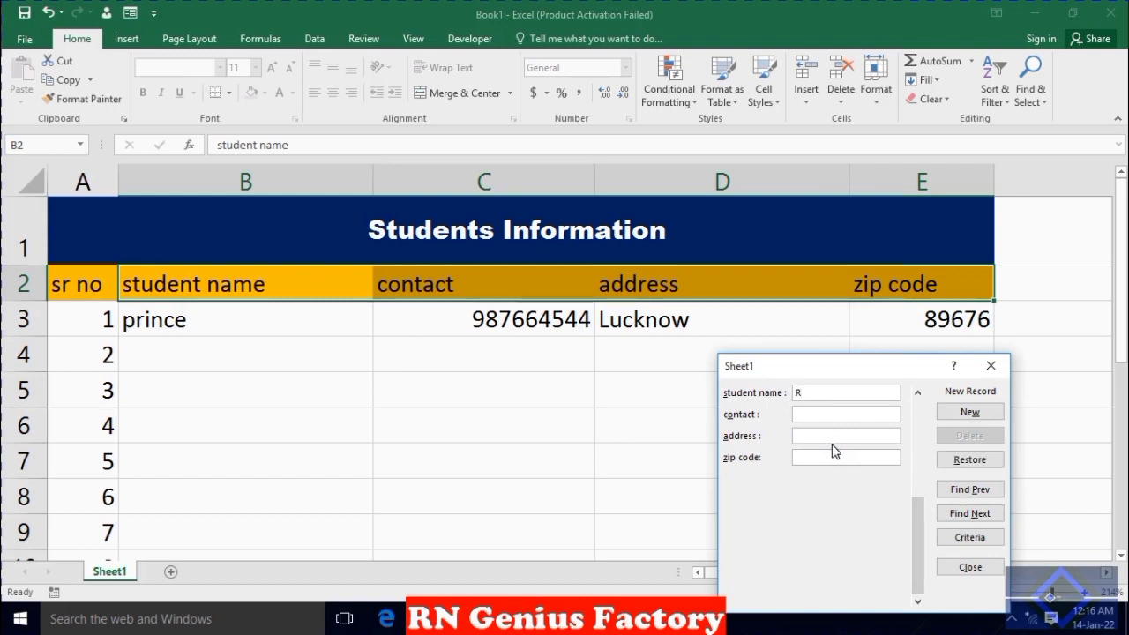
{"action": "type", "text": "enu"}
{"action": "key", "text": "Tab"}
{"action": "key", "text": "Tab"}
{"action": "type", "text": "Nichlaul"}
{"action": "key", "text": "Tab"}
{"action": "type", "text": "093478"}
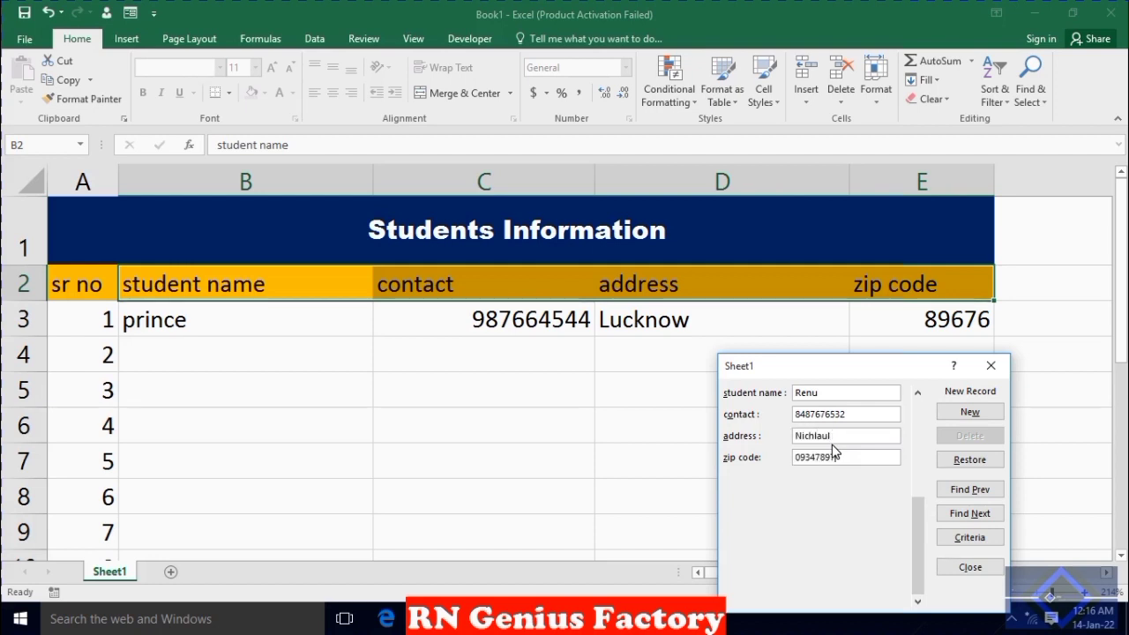
{"action": "key", "text": "BackSpace"}
{"action": "left_click", "coordinate": [978, 412]}
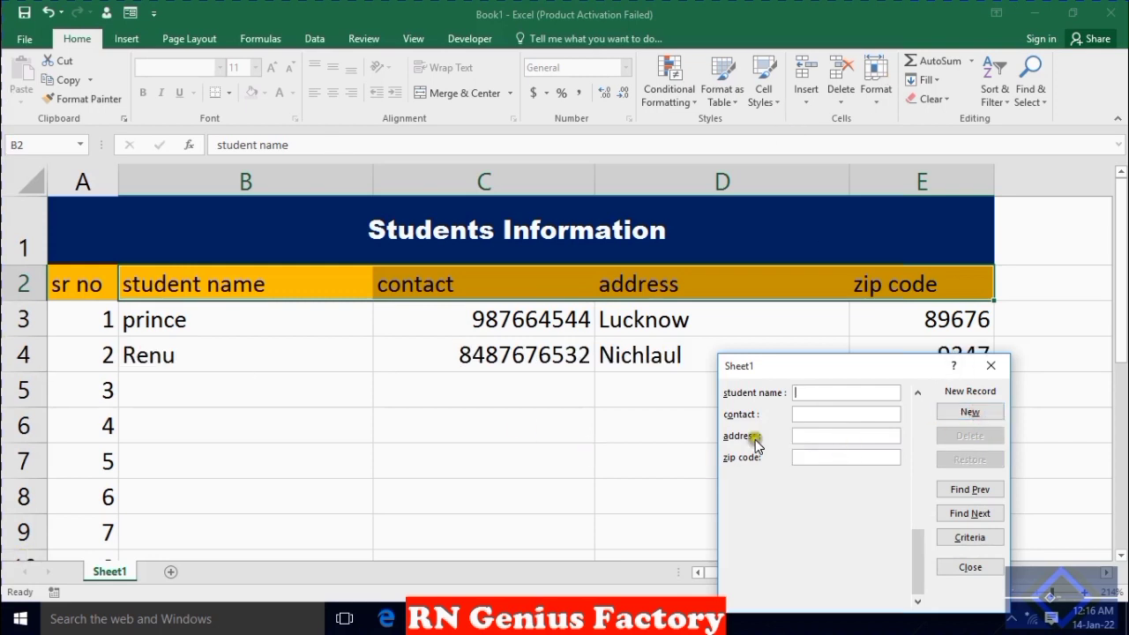
Step: Add the third student's name, address and zip code as row 5, then type the fourth student's details
{"action": "left_click", "coordinate": [829, 398]}
{"action": "type", "text": "De"}
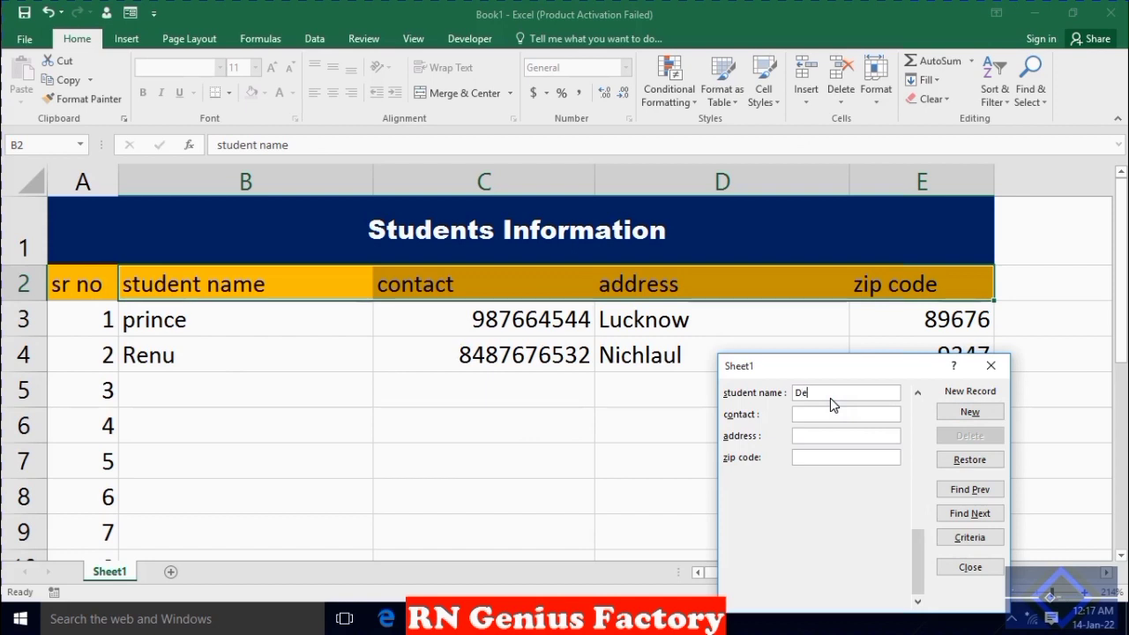
{"action": "type", "text": "e"}
{"action": "type", "text": "Ma"}
{"action": "type", "text": "h"}
{"action": "type", "text": "arajgan"}
{"action": "type", "text": "j"}
{"action": "key", "text": "Tab"}
{"action": "type", "text": "7346"}
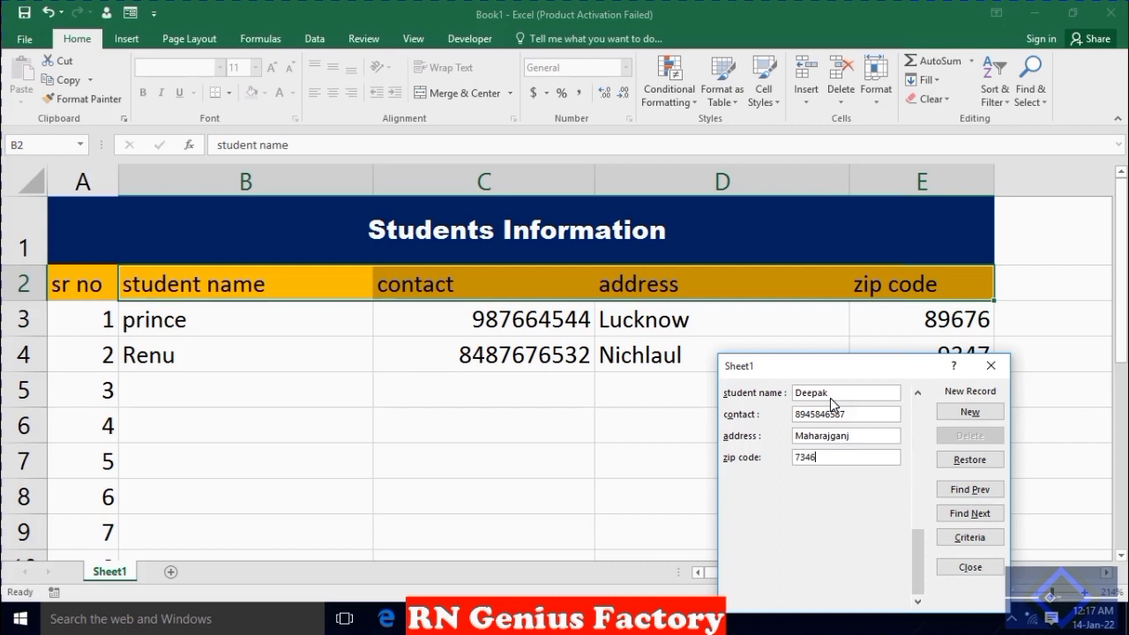
{"action": "type", "text": "22"}
{"action": "left_click", "coordinate": [982, 421]}
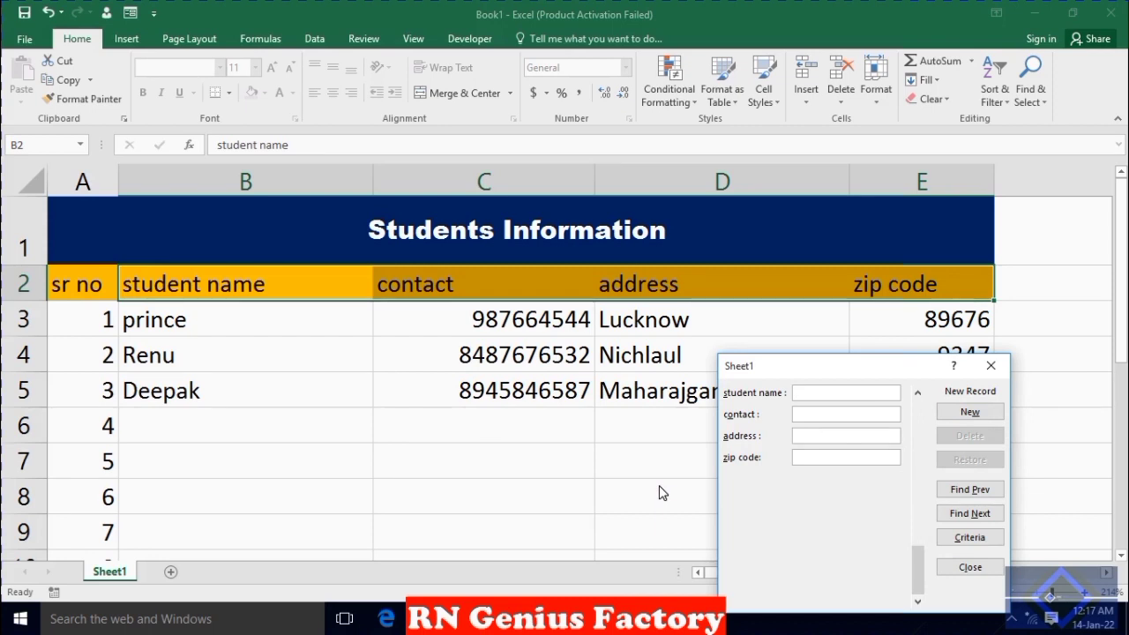
{"action": "type", "text": "Saha"}
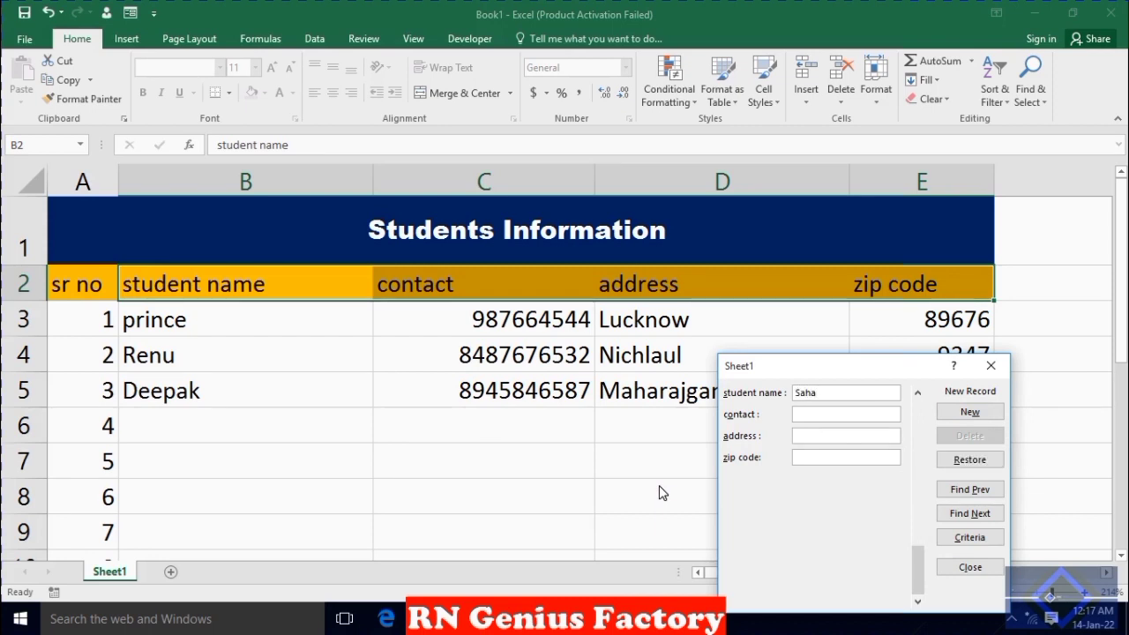
{"action": "type", "text": "nwa"}
{"action": "type", "text": "986789476"}
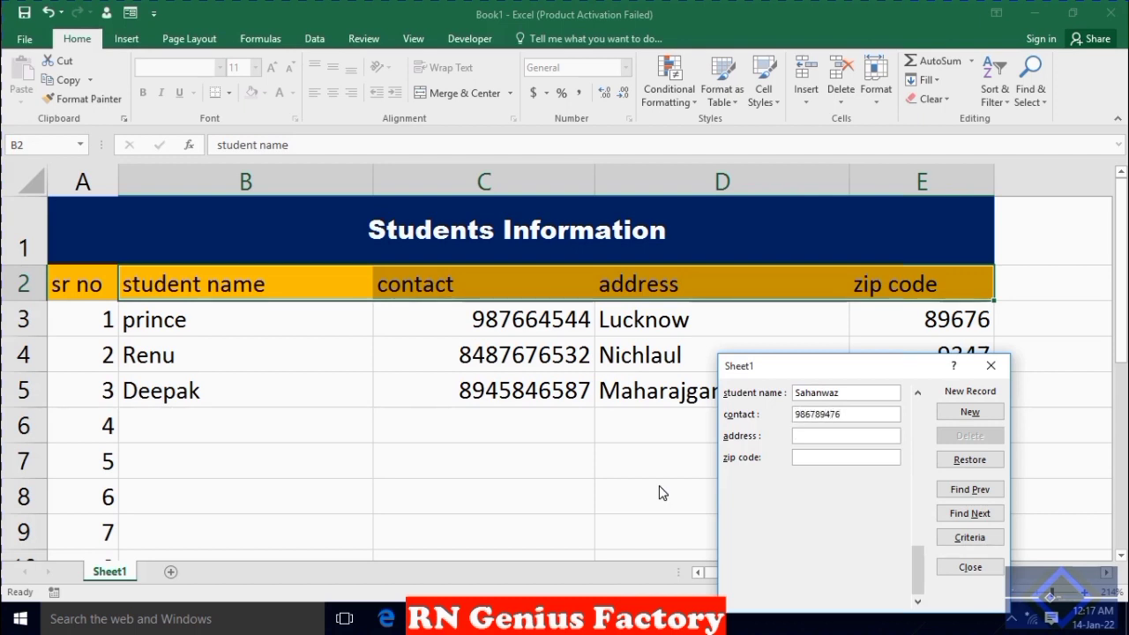
{"action": "type", "text": "A"}
{"action": "type", "text": "P"}
{"action": "type", "text": "98789"}
{"action": "type", "text": "3"}
Step: Add the fourth student as row 6, then bring up record 4 of 4 and delete it
{"action": "left_click", "coordinate": [982, 411]}
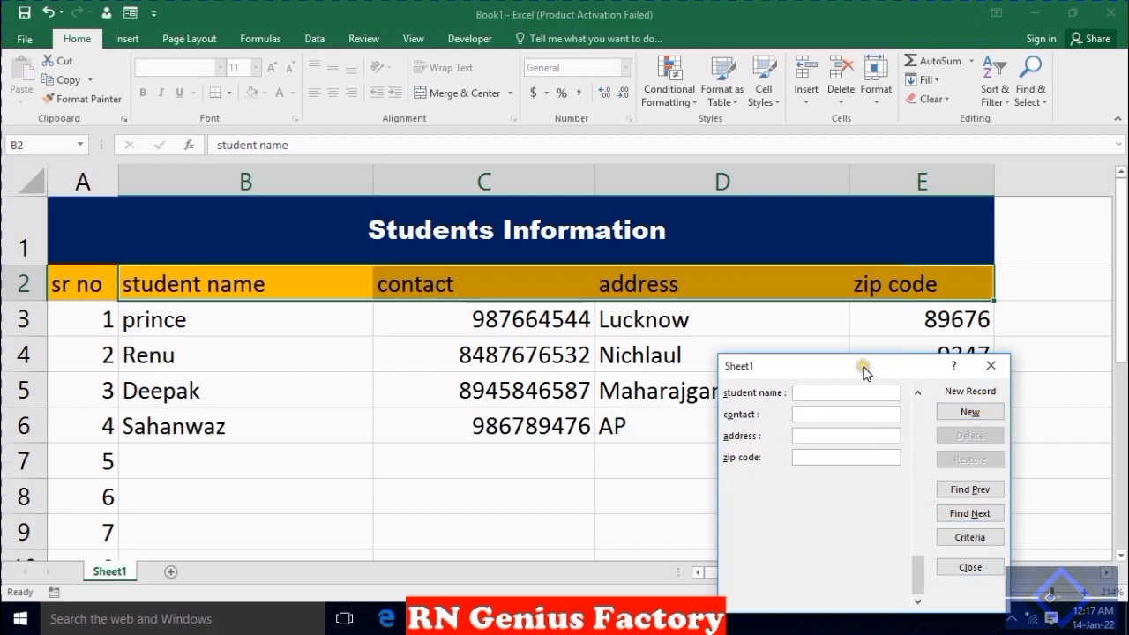
{"action": "mouse_move", "coordinate": [864, 365]}
{"action": "left_mouse_down"}
{"action": "mouse_move", "coordinate": [932, 486]}
{"action": "mouse_move", "coordinate": [864, 260]}
{"action": "left_mouse_up"}
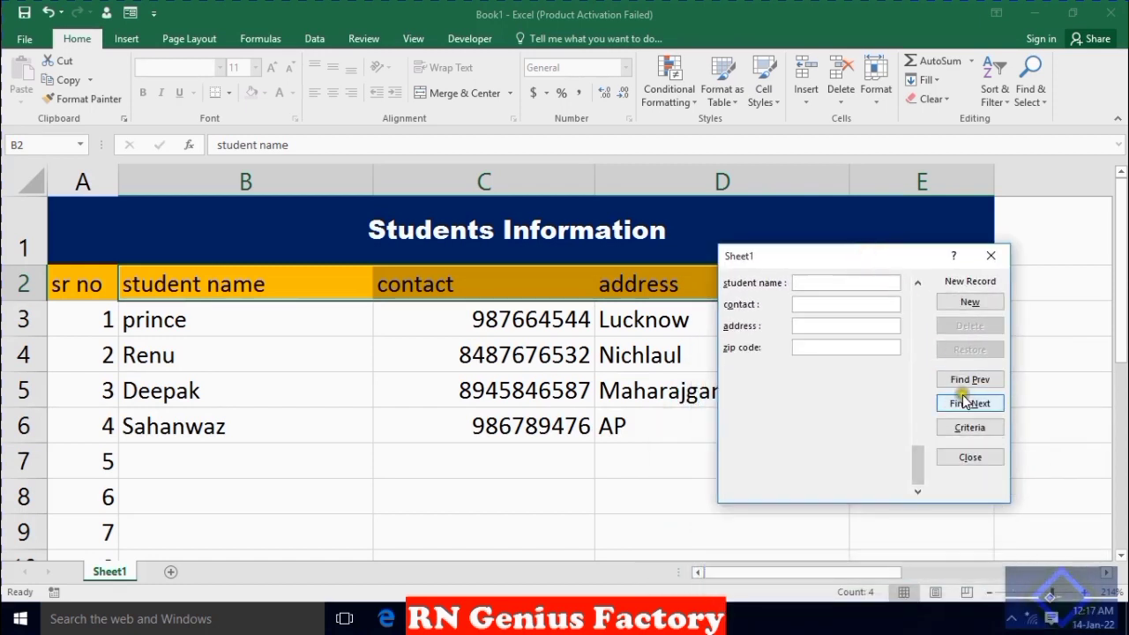
{"action": "left_click", "coordinate": [963, 381]}
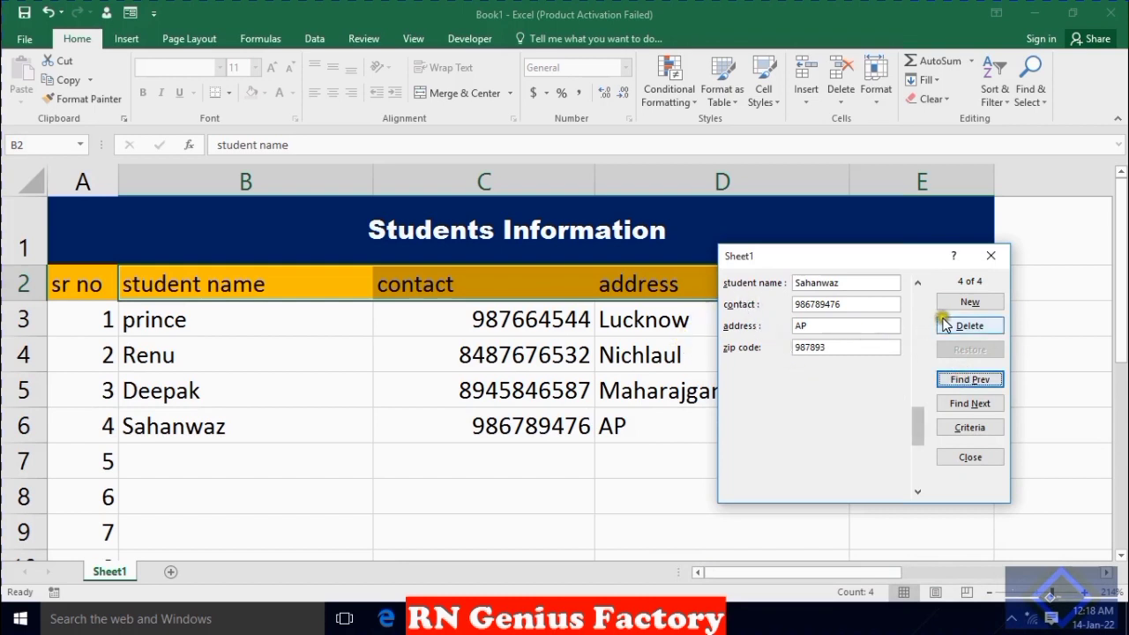
{"action": "left_click", "coordinate": [963, 326]}
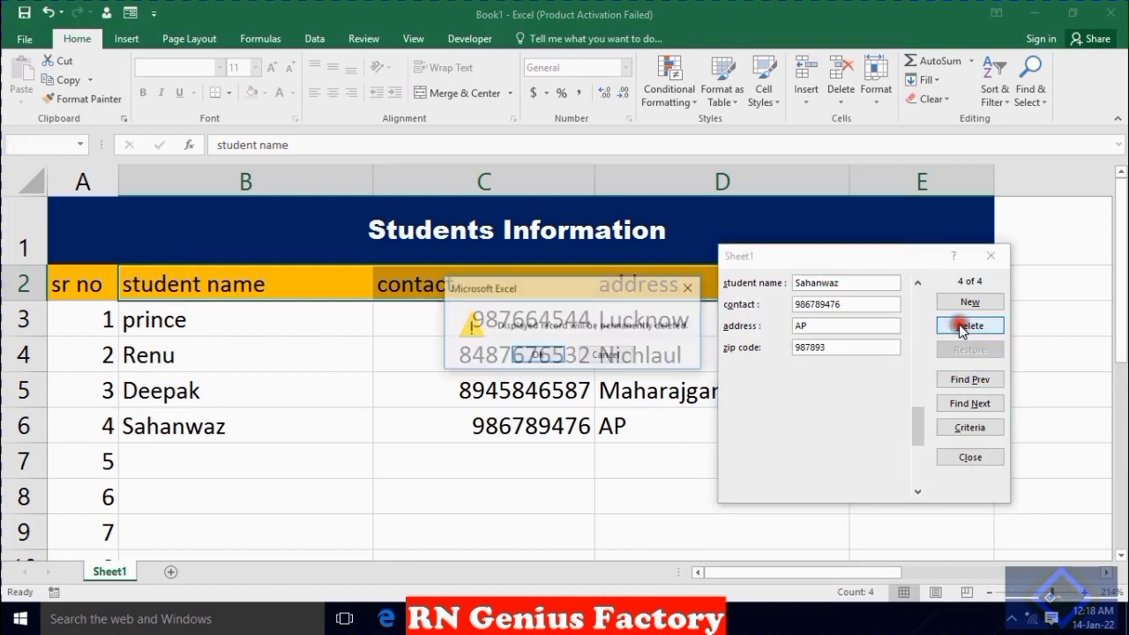
{"action": "left_click", "coordinate": [532, 353]}
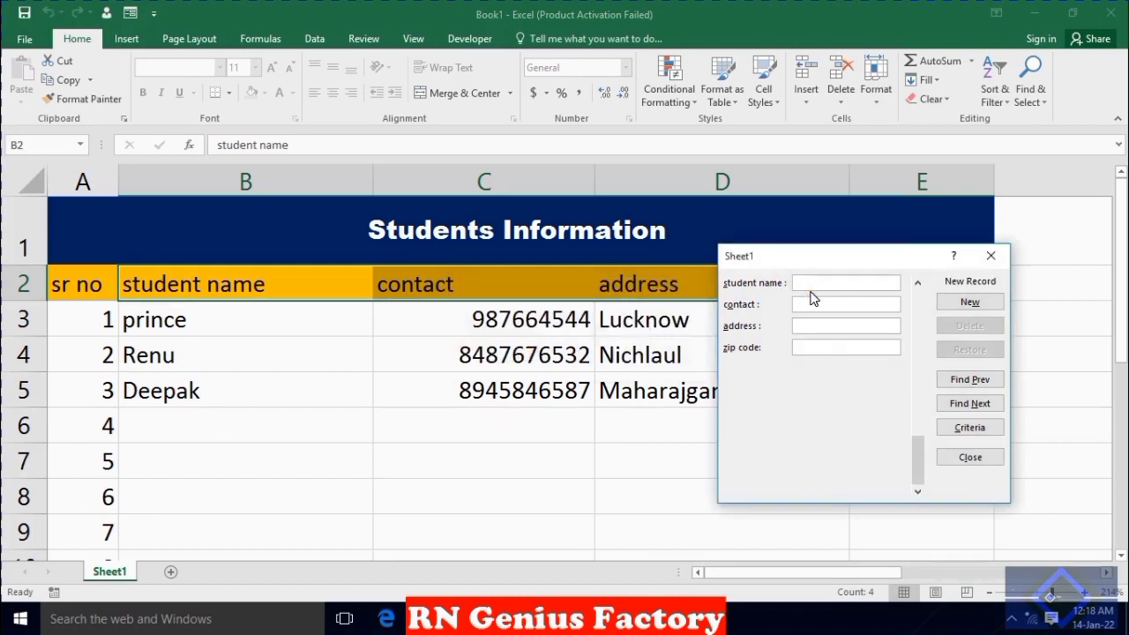
Step: Enter a different fourth student's name, contact and address as row 6, then close the form
{"action": "type", "text": "R"}
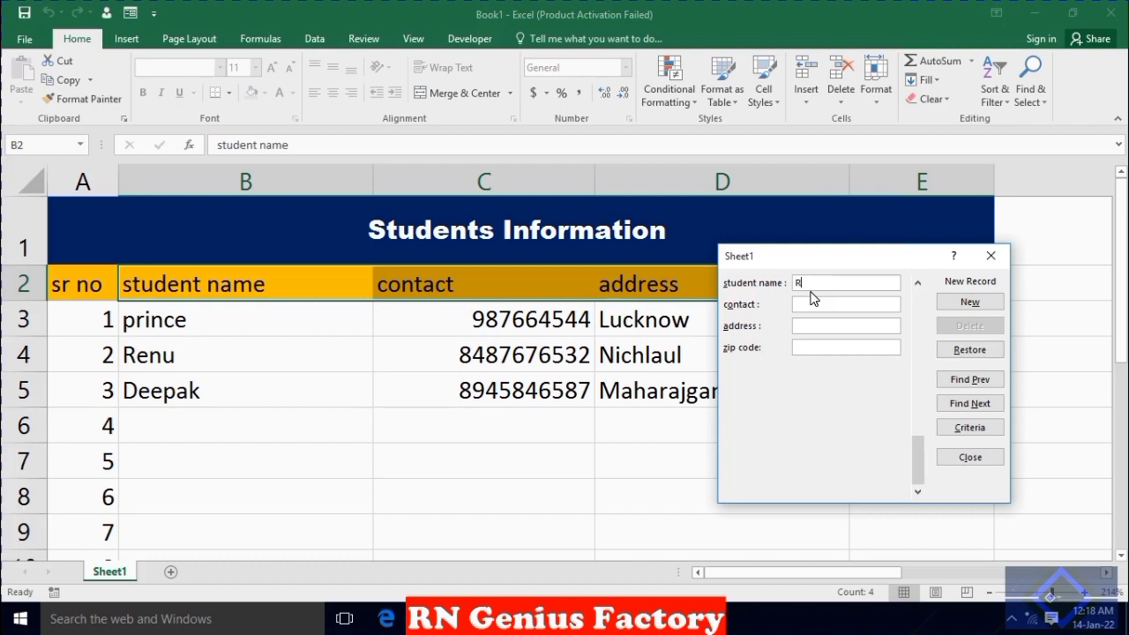
{"action": "type", "text": "iya"}
{"action": "key", "text": "Tab"}
{"action": "type", "text": "tahiya"}
{"action": "type", "text": "98768"}
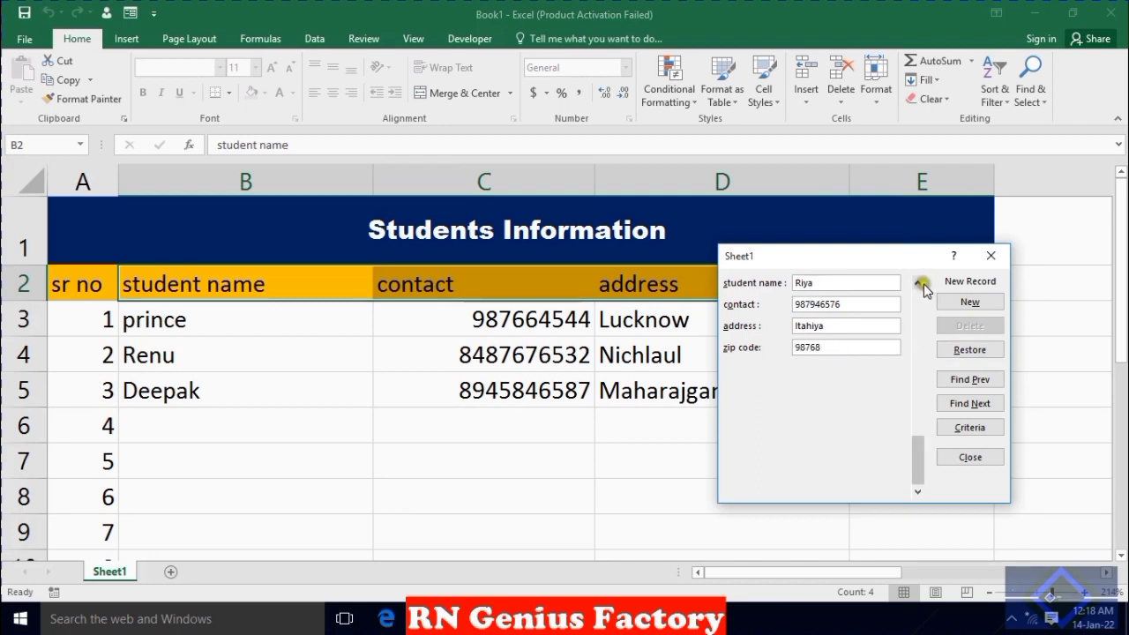
{"action": "left_click", "coordinate": [971, 302]}
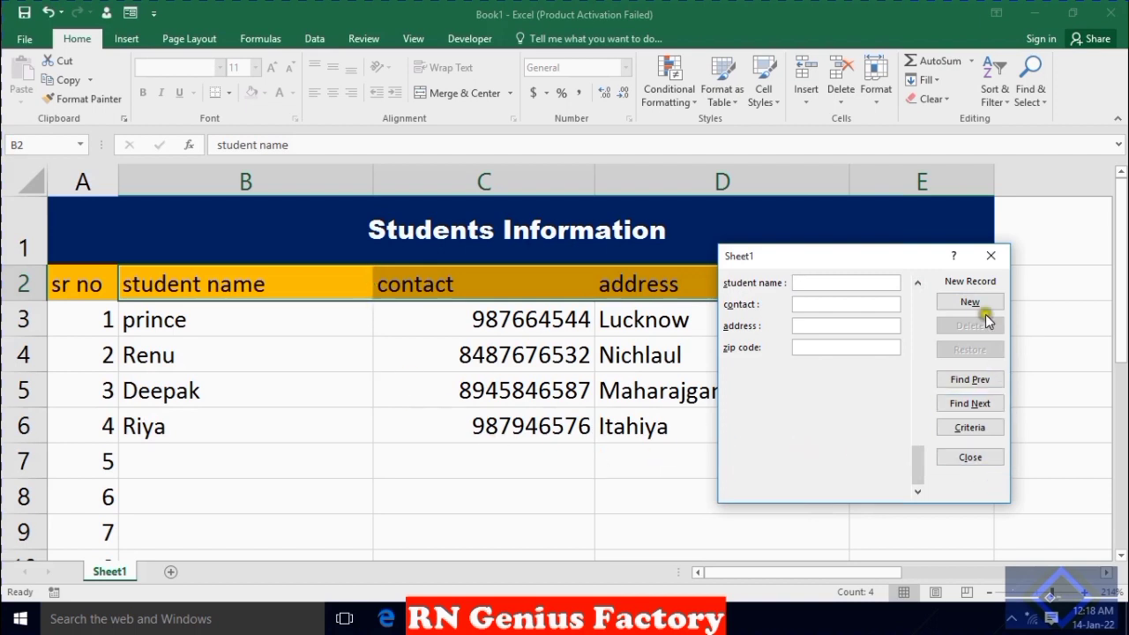
{"action": "left_click", "coordinate": [996, 255]}
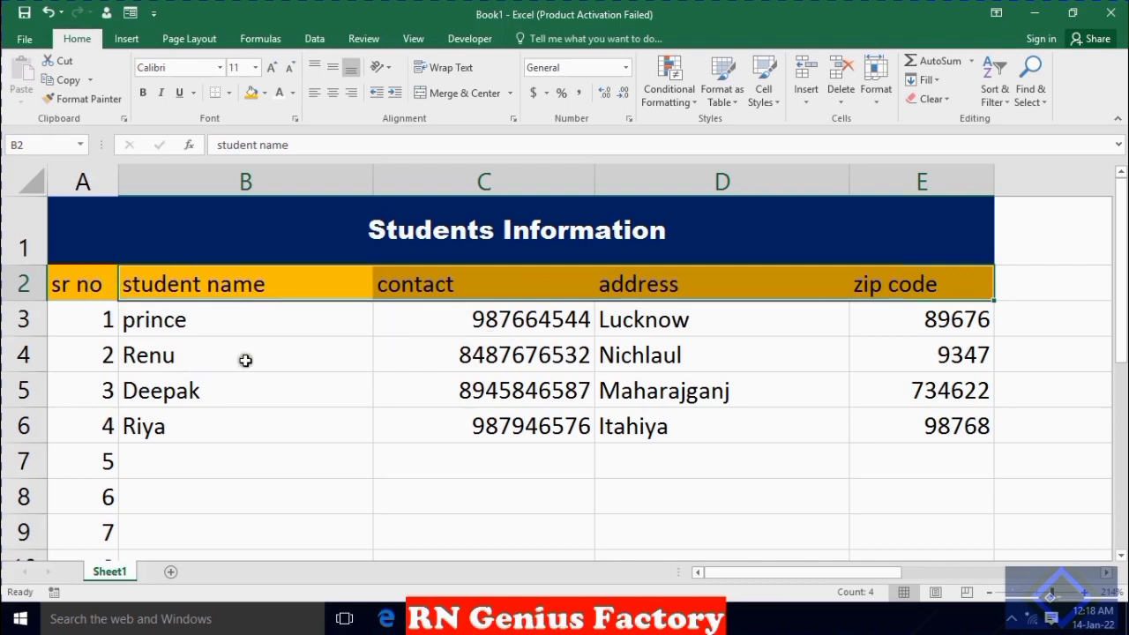
{"action": "left_click", "coordinate": [245, 358]}
{"action": "left_click", "coordinate": [500, 458]}
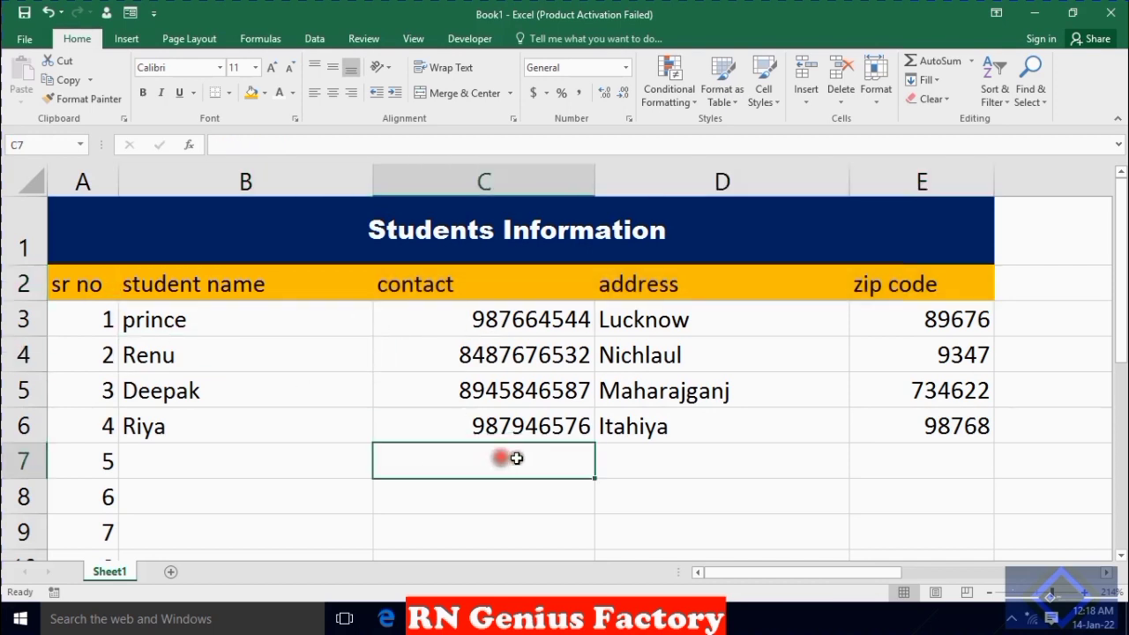
{"action": "left_click", "coordinate": [657, 458]}
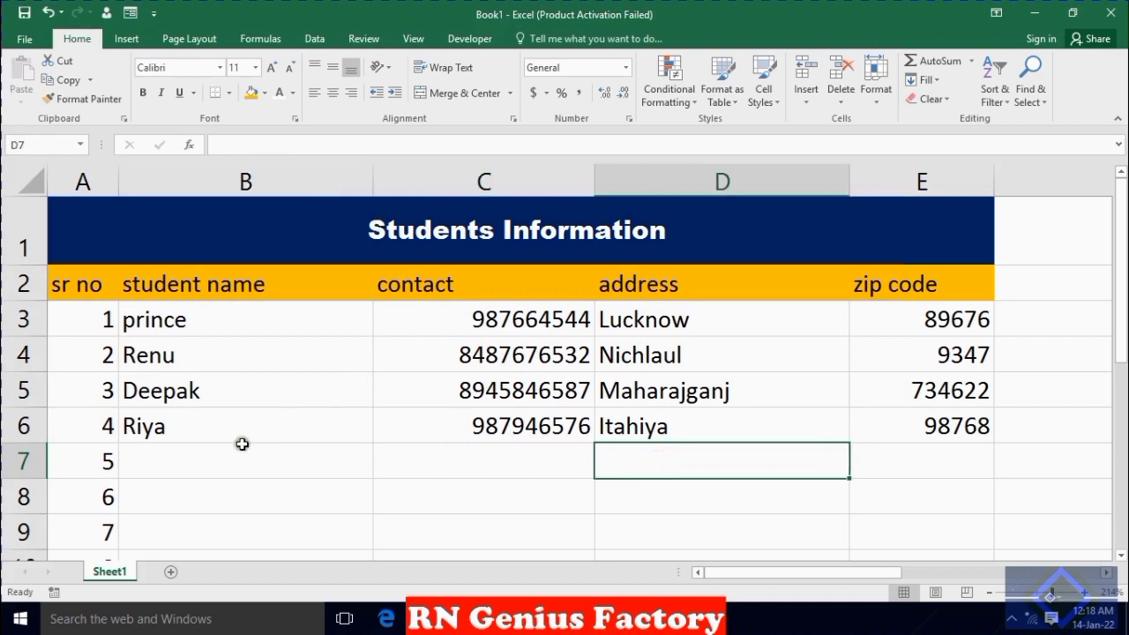